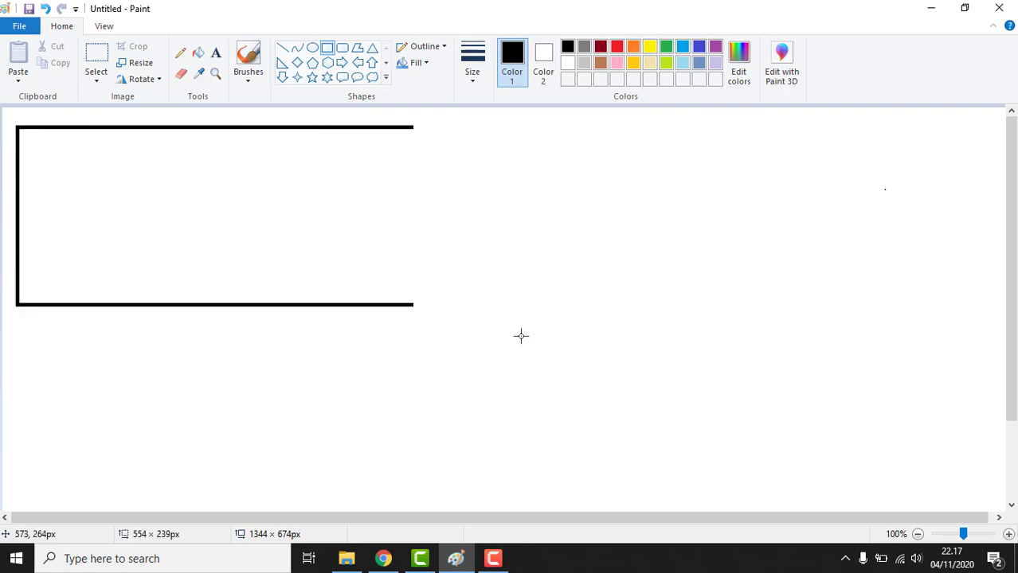
- Draw a thick black rectangular frame spanning almost the full width of the visible canvas
{"action": "left_click", "coordinate": [996, 462]}
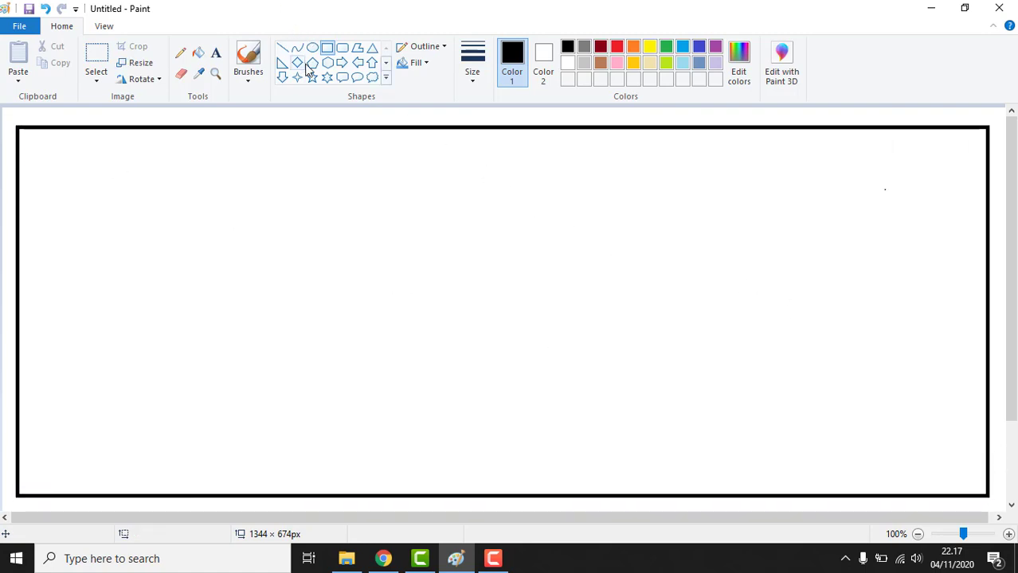
- Outline three mountains inside the frame with the Pencil at its thickest line size: a large left one, a middle one and a small snow-capped peak
{"action": "left_click", "coordinate": [180, 53]}
{"action": "left_click", "coordinate": [473, 67]}
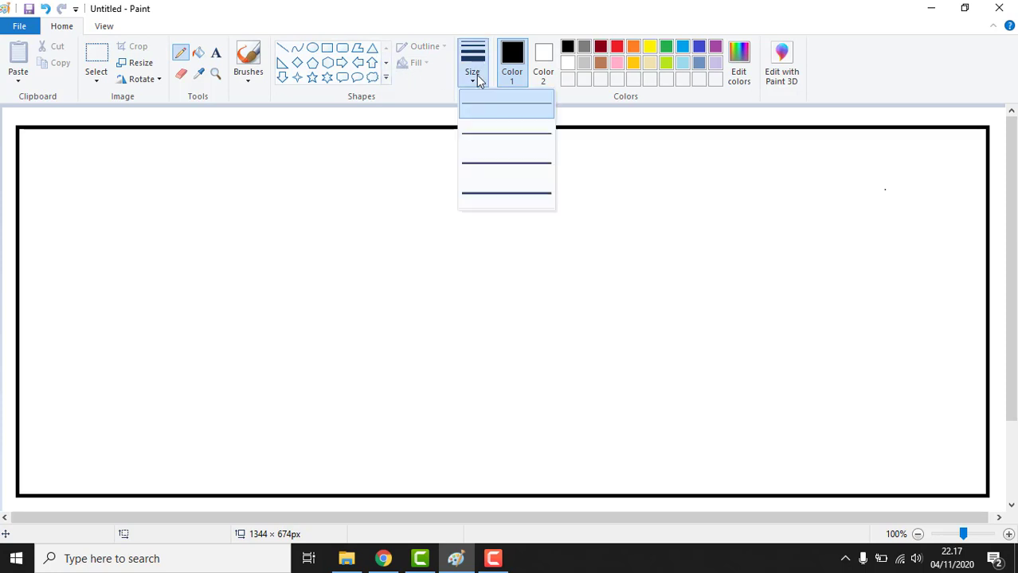
{"action": "left_click", "coordinate": [495, 197]}
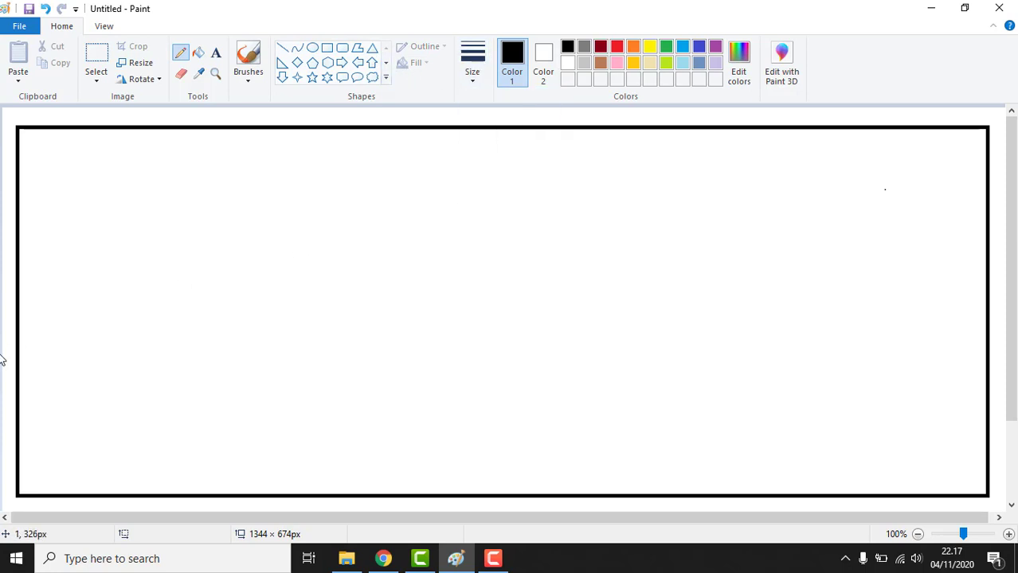
{"action": "mouse_move", "coordinate": [19, 378]}
{"action": "left_mouse_down"}
{"action": "mouse_move", "coordinate": [248, 204]}
{"action": "mouse_move", "coordinate": [268, 211]}
{"action": "mouse_move", "coordinate": [308, 201]}
{"action": "mouse_move", "coordinate": [333, 215]}
{"action": "mouse_move", "coordinate": [382, 200]}
{"action": "mouse_move", "coordinate": [401, 235]}
{"action": "mouse_move", "coordinate": [611, 339]}
{"action": "mouse_move", "coordinate": [959, 425]}
{"action": "left_mouse_up"}
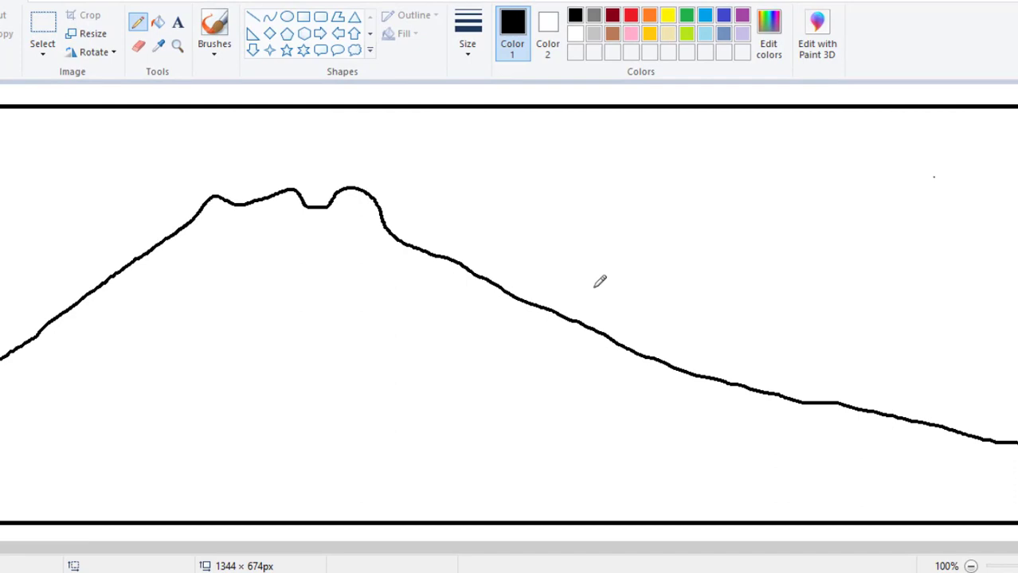
{"action": "mouse_move", "coordinate": [593, 324]}
{"action": "left_mouse_down"}
{"action": "mouse_move", "coordinate": [664, 288]}
{"action": "mouse_move", "coordinate": [748, 210]}
{"action": "mouse_move", "coordinate": [789, 228]}
{"action": "mouse_move", "coordinate": [797, 219]}
{"action": "mouse_move", "coordinate": [797, 238]}
{"action": "mouse_move", "coordinate": [819, 232]}
{"action": "mouse_move", "coordinate": [853, 285]}
{"action": "mouse_move", "coordinate": [904, 328]}
{"action": "mouse_move", "coordinate": [987, 363]}
{"action": "left_mouse_up"}
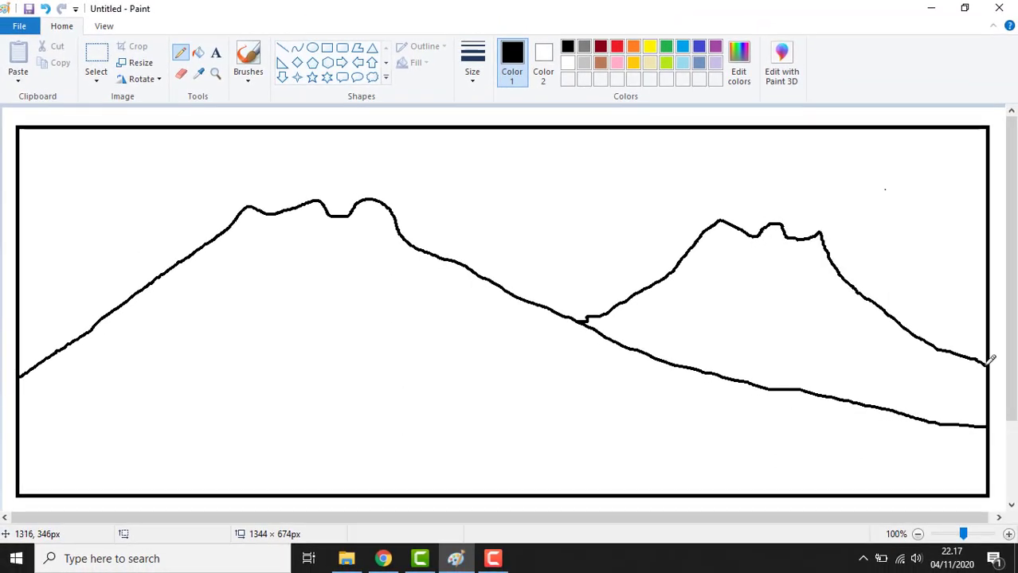
{"action": "mouse_move", "coordinate": [874, 303]}
{"action": "left_mouse_down"}
{"action": "mouse_move", "coordinate": [939, 248]}
{"action": "mouse_move", "coordinate": [987, 287]}
{"action": "left_mouse_up"}
{"action": "mouse_move", "coordinate": [930, 253]}
{"action": "left_mouse_down"}
{"action": "mouse_move", "coordinate": [938, 266]}
{"action": "mouse_move", "coordinate": [956, 264]}
{"action": "left_mouse_up"}
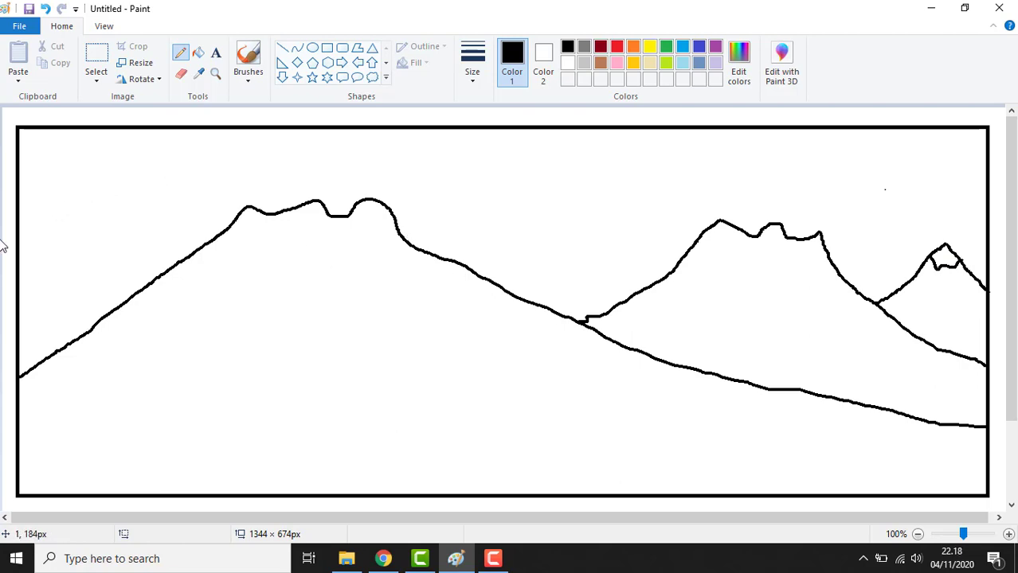
- Draw a row of rounded cloud outlines from the frame's left edge to the large mountain's summit
{"action": "left_click_drag", "start_coordinate": [19, 216], "coordinate": [41, 226]}
{"action": "mouse_move", "coordinate": [44, 163]}
{"action": "left_mouse_down"}
{"action": "mouse_move", "coordinate": [79, 146]}
{"action": "mouse_move", "coordinate": [118, 172]}
{"action": "mouse_move", "coordinate": [184, 135]}
{"action": "mouse_move", "coordinate": [249, 126]}
{"action": "mouse_move", "coordinate": [276, 141]}
{"action": "left_mouse_up"}
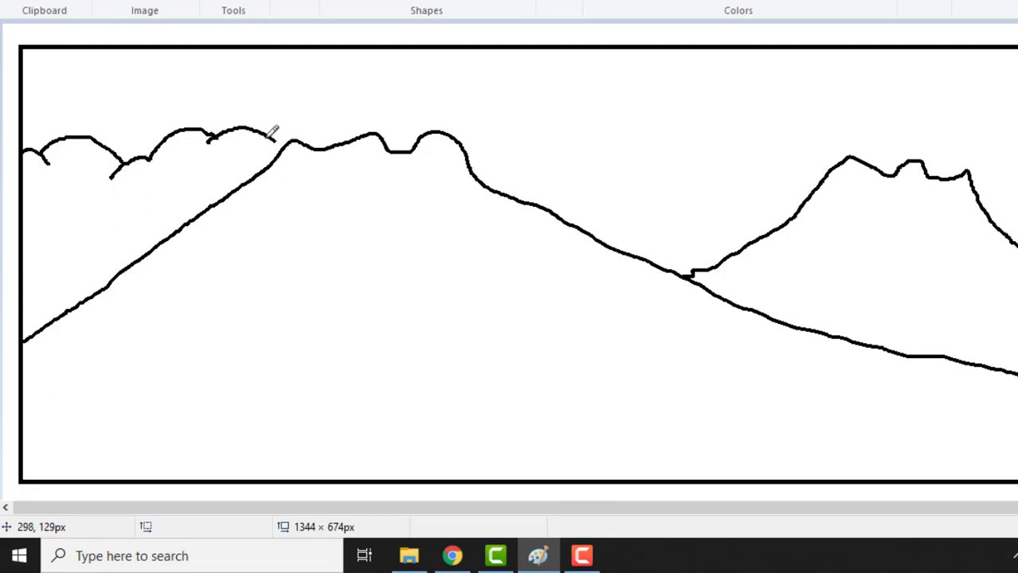
{"action": "mouse_move", "coordinate": [275, 134]}
{"action": "left_mouse_down"}
{"action": "mouse_move", "coordinate": [333, 120]}
{"action": "mouse_move", "coordinate": [341, 144]}
{"action": "left_mouse_up"}
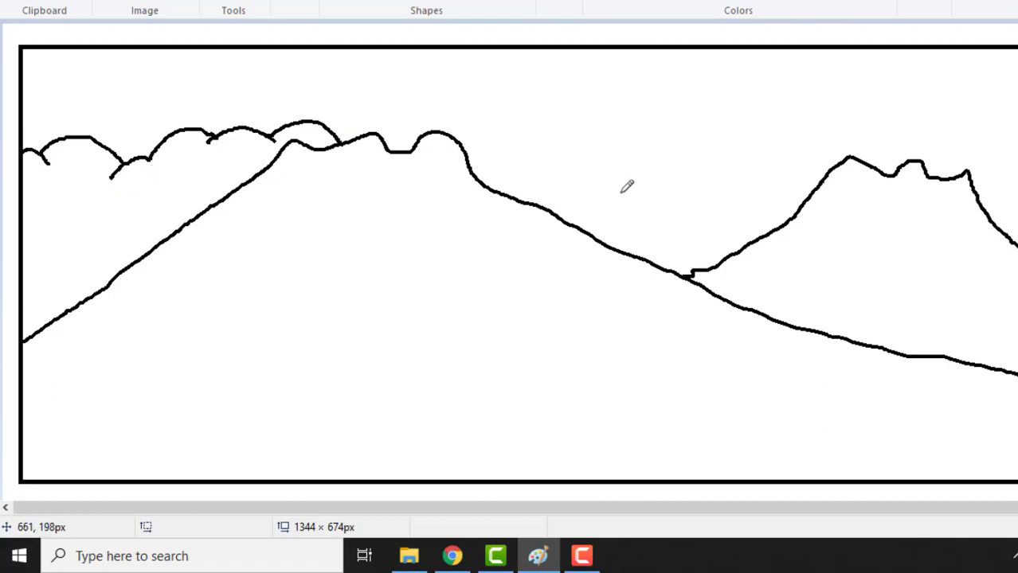
- Draw large billowing cloud outlines behind the two right mountains, from the large mountain's slope to the frame's right edge
{"action": "mouse_move", "coordinate": [555, 213]}
{"action": "left_mouse_down"}
{"action": "mouse_move", "coordinate": [594, 184]}
{"action": "mouse_move", "coordinate": [592, 158]}
{"action": "mouse_move", "coordinate": [611, 134]}
{"action": "mouse_move", "coordinate": [649, 132]}
{"action": "mouse_move", "coordinate": [632, 132]}
{"action": "mouse_move", "coordinate": [654, 110]}
{"action": "mouse_move", "coordinate": [730, 101]}
{"action": "mouse_move", "coordinate": [769, 133]}
{"action": "left_mouse_up"}
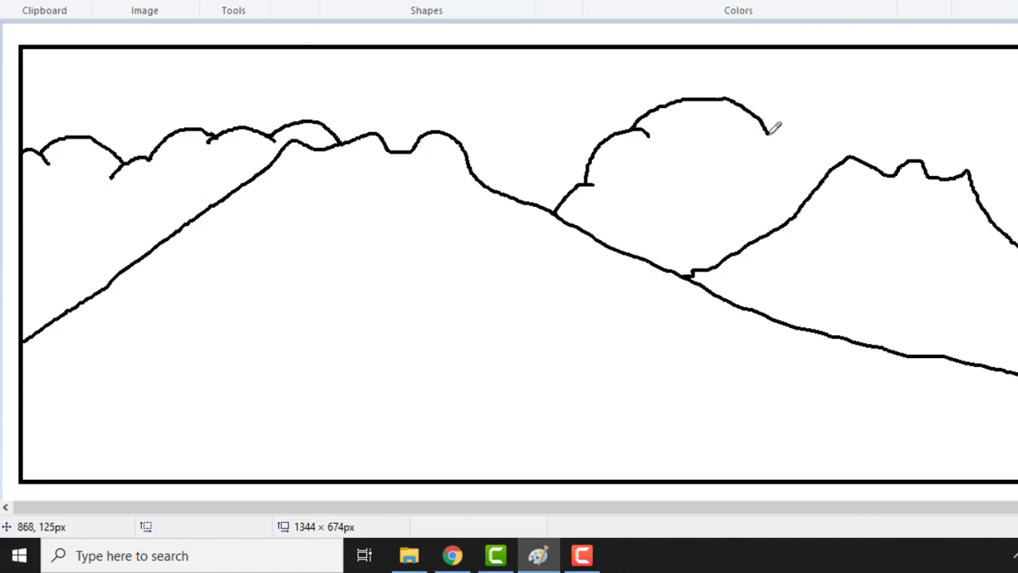
{"action": "left_click_drag", "start_coordinate": [721, 162], "coordinate": [807, 137]}
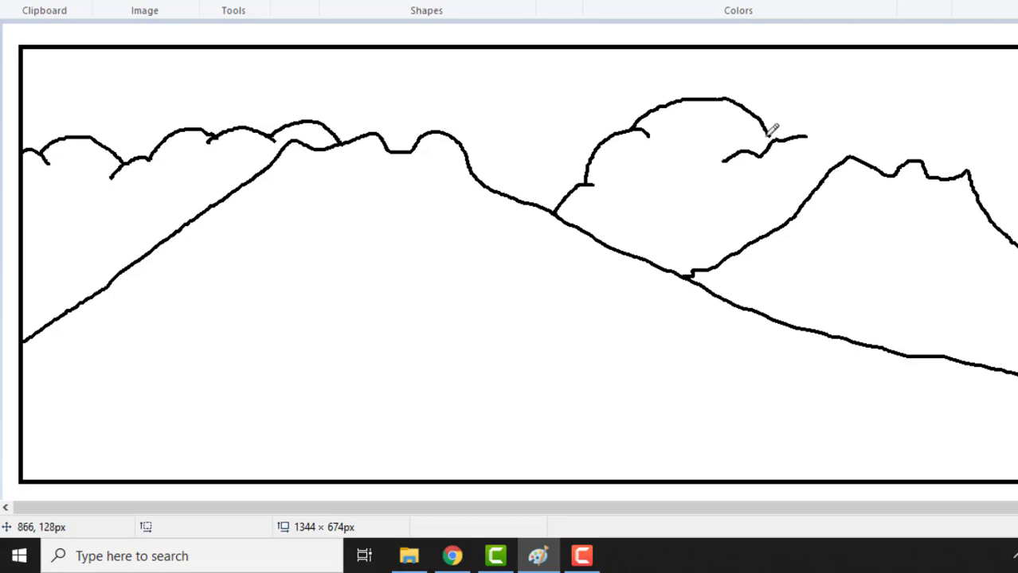
{"action": "mouse_move", "coordinate": [794, 137]}
{"action": "left_mouse_down"}
{"action": "mouse_move", "coordinate": [836, 91]}
{"action": "mouse_move", "coordinate": [965, 125]}
{"action": "left_mouse_up"}
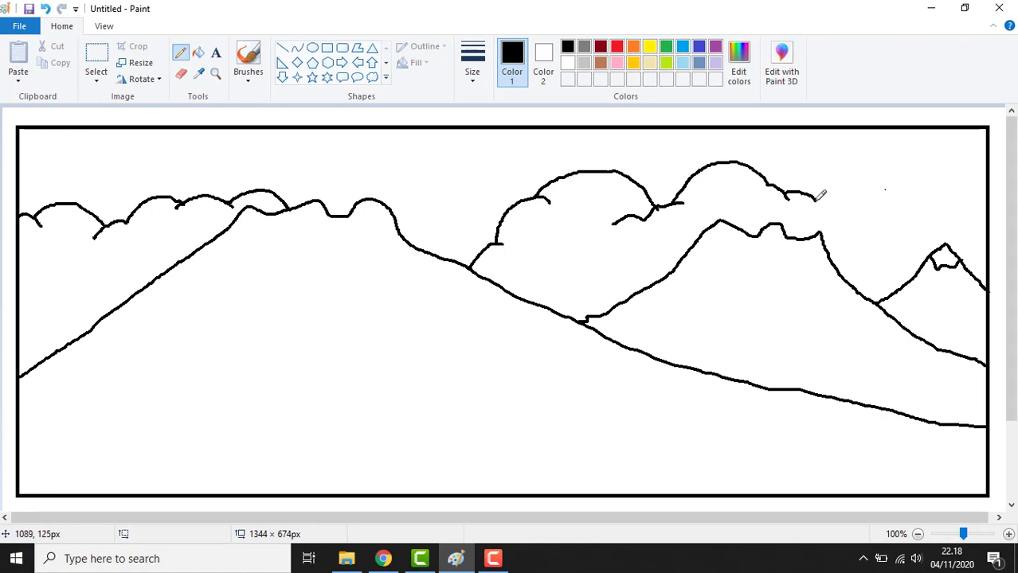
{"action": "mouse_move", "coordinate": [815, 200]}
{"action": "left_mouse_down"}
{"action": "mouse_move", "coordinate": [840, 188]}
{"action": "mouse_move", "coordinate": [856, 163]}
{"action": "mouse_move", "coordinate": [905, 160]}
{"action": "mouse_move", "coordinate": [917, 128]}
{"action": "left_mouse_up"}
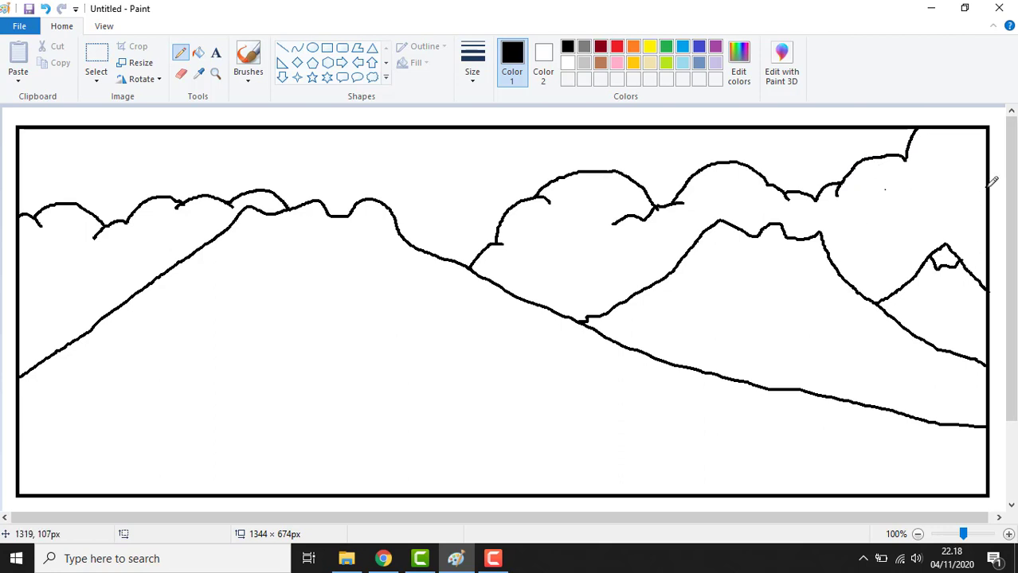
{"action": "mouse_move", "coordinate": [991, 183]}
{"action": "left_mouse_down"}
{"action": "mouse_move", "coordinate": [965, 186]}
{"action": "mouse_move", "coordinate": [959, 201]}
{"action": "mouse_move", "coordinate": [887, 218]}
{"action": "mouse_move", "coordinate": [901, 208]}
{"action": "mouse_move", "coordinate": [894, 197]}
{"action": "mouse_move", "coordinate": [849, 200]}
{"action": "left_mouse_up"}
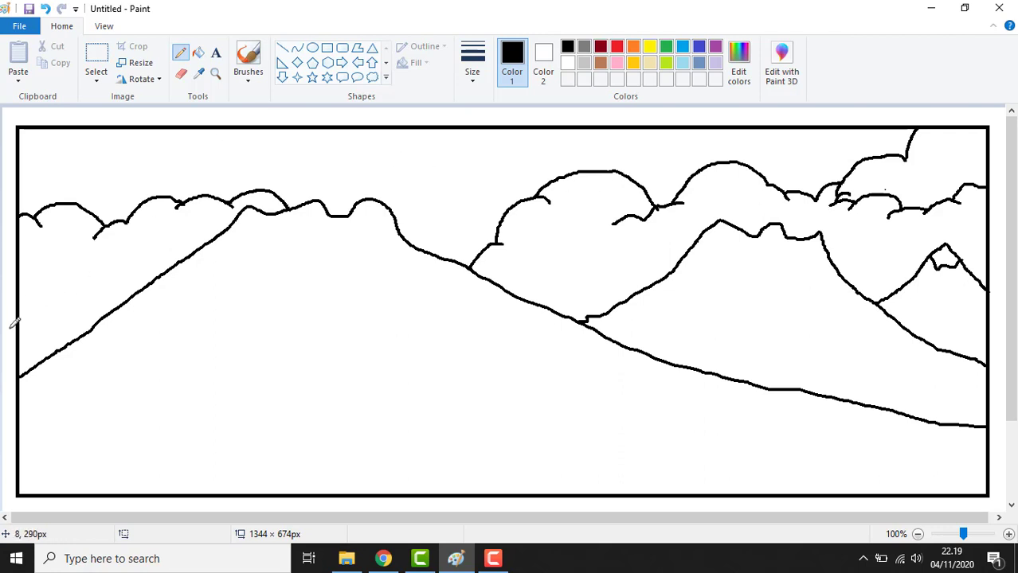
- Draw a low cloud bank tapering across the large mountain's left slope and erase the mountain outline inside it
{"action": "mouse_move", "coordinate": [21, 309]}
{"action": "left_mouse_down"}
{"action": "mouse_move", "coordinate": [89, 279]}
{"action": "mouse_move", "coordinate": [94, 297]}
{"action": "mouse_move", "coordinate": [147, 279]}
{"action": "mouse_move", "coordinate": [172, 309]}
{"action": "mouse_move", "coordinate": [354, 314]}
{"action": "mouse_move", "coordinate": [66, 348]}
{"action": "left_mouse_up"}
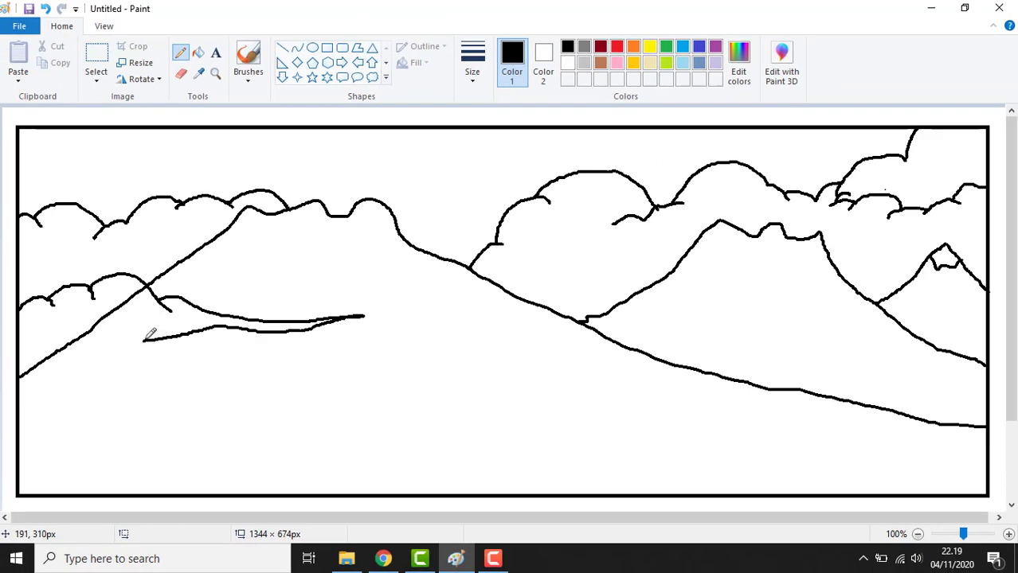
{"action": "mouse_move", "coordinate": [143, 336]}
{"action": "left_mouse_down"}
{"action": "mouse_move", "coordinate": [80, 368]}
{"action": "mouse_move", "coordinate": [24, 378]}
{"action": "left_mouse_up"}
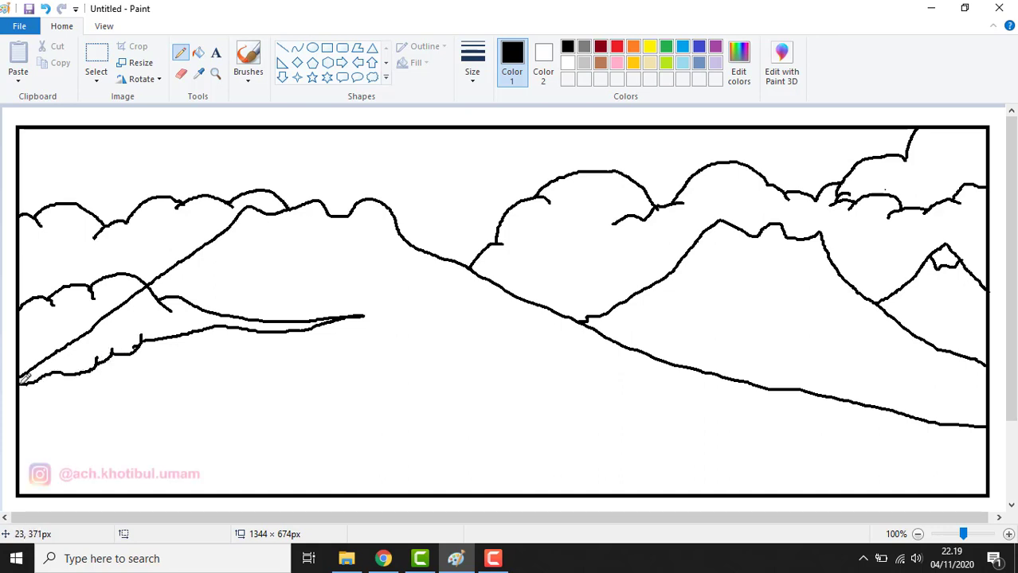
{"action": "mouse_move", "coordinate": [25, 273]}
{"action": "left_mouse_down"}
{"action": "mouse_move", "coordinate": [47, 293]}
{"action": "mouse_move", "coordinate": [64, 285]}
{"action": "left_mouse_up"}
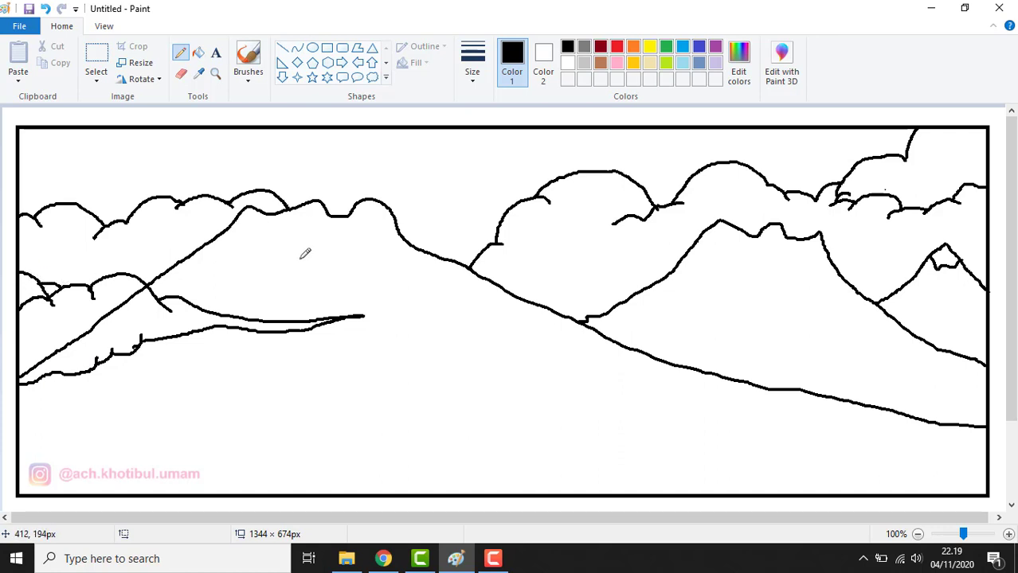
{"action": "left_click", "coordinate": [182, 73]}
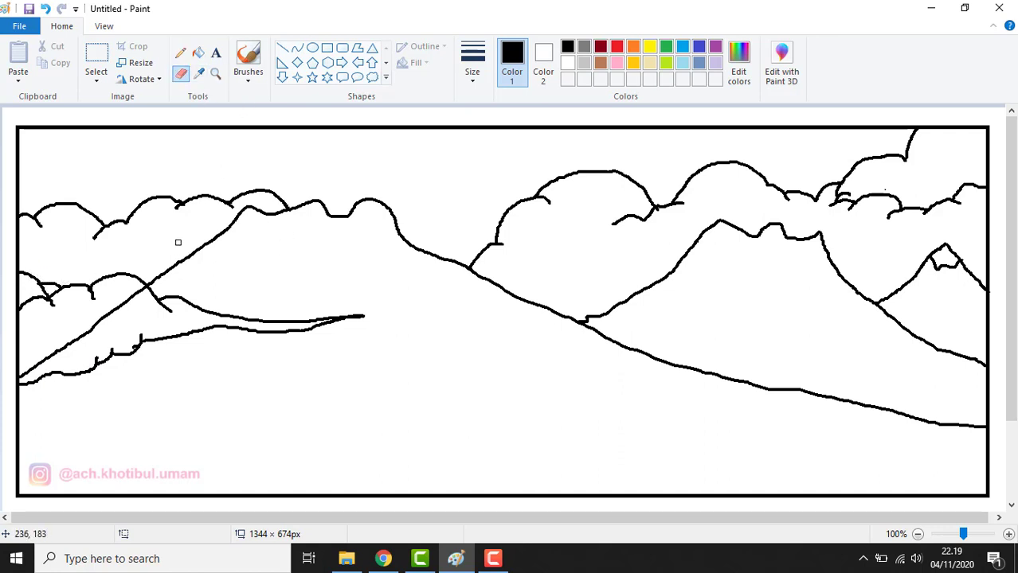
{"action": "left_click_drag", "start_coordinate": [132, 300], "coordinate": [84, 335]}
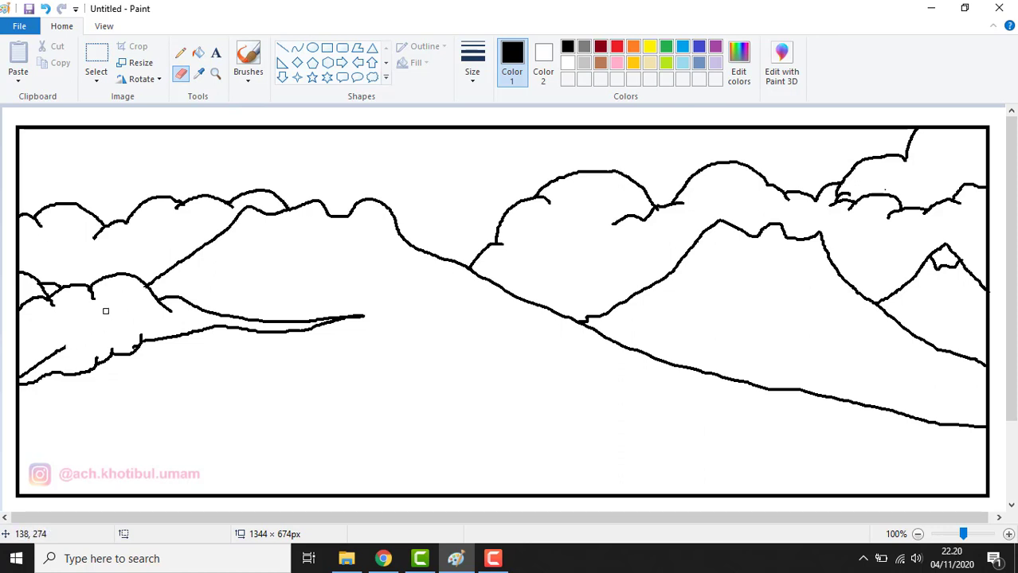
{"action": "left_click_drag", "start_coordinate": [33, 369], "coordinate": [73, 342]}
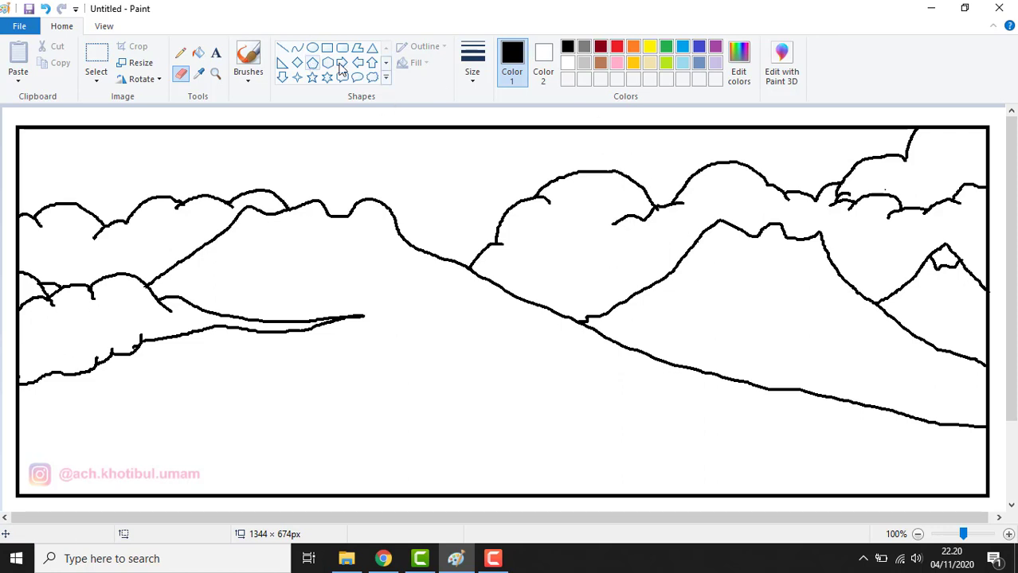
- Draw a low cloud bank from the frame's right edge across the middle mountain's foot and erase the mountain outline inside it
{"action": "left_click", "coordinate": [180, 53]}
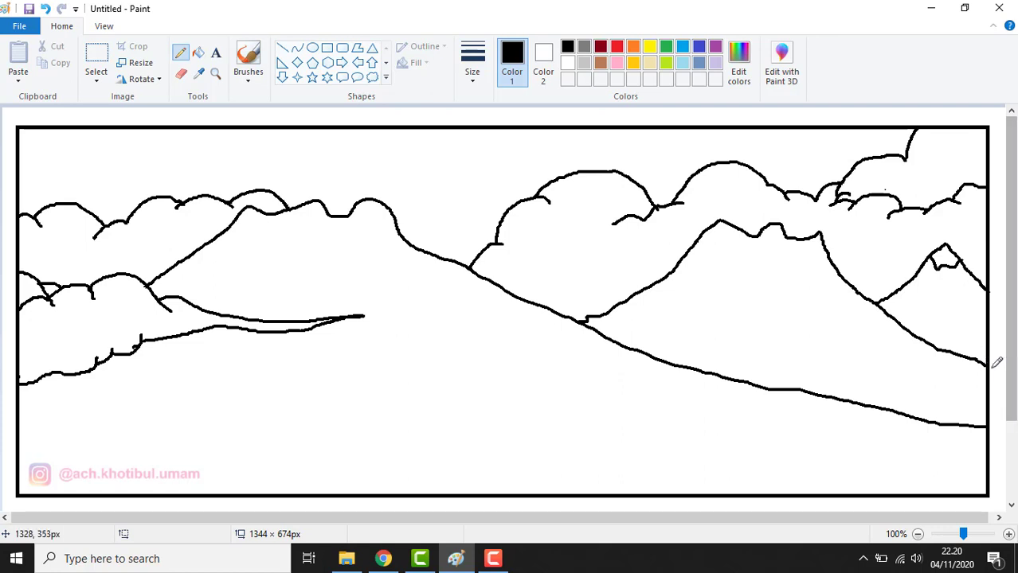
{"action": "mouse_move", "coordinate": [993, 307]}
{"action": "left_mouse_down"}
{"action": "mouse_move", "coordinate": [936, 323]}
{"action": "mouse_move", "coordinate": [749, 337]}
{"action": "mouse_move", "coordinate": [782, 344]}
{"action": "mouse_move", "coordinate": [837, 332]}
{"action": "left_mouse_up"}
{"action": "key", "text": "ctrl+z"}
{"action": "key", "text": "ctrl+z"}
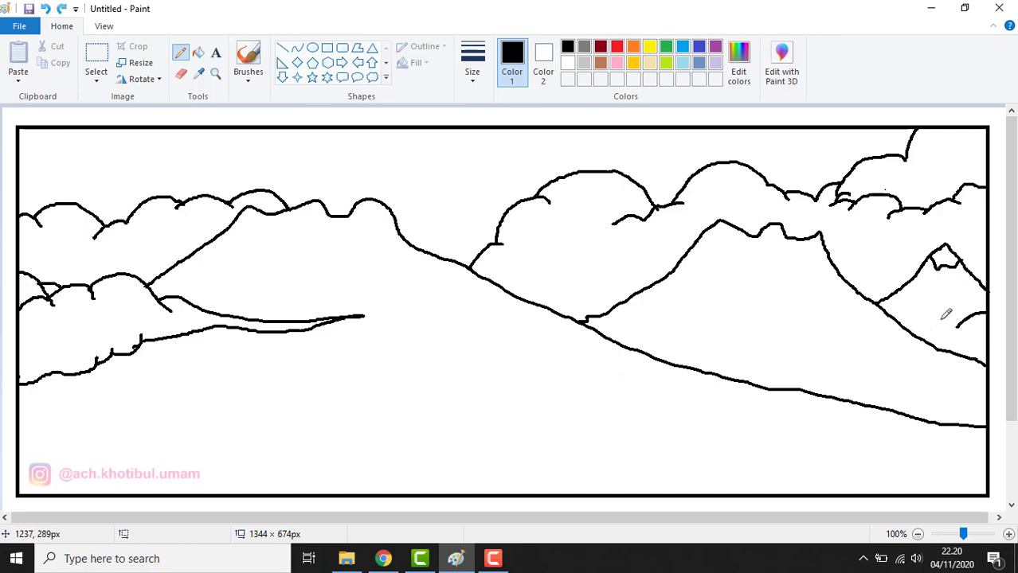
{"action": "mouse_move", "coordinate": [948, 320]}
{"action": "left_mouse_down"}
{"action": "mouse_move", "coordinate": [801, 345]}
{"action": "mouse_move", "coordinate": [727, 341]}
{"action": "mouse_move", "coordinate": [805, 359]}
{"action": "mouse_move", "coordinate": [988, 372]}
{"action": "left_mouse_up"}
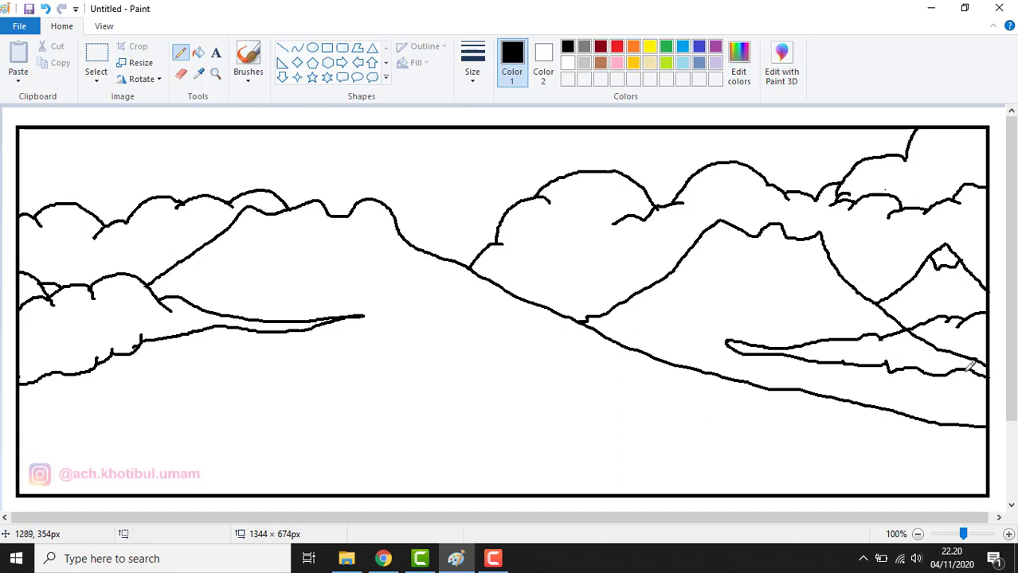
{"action": "left_click", "coordinate": [182, 74]}
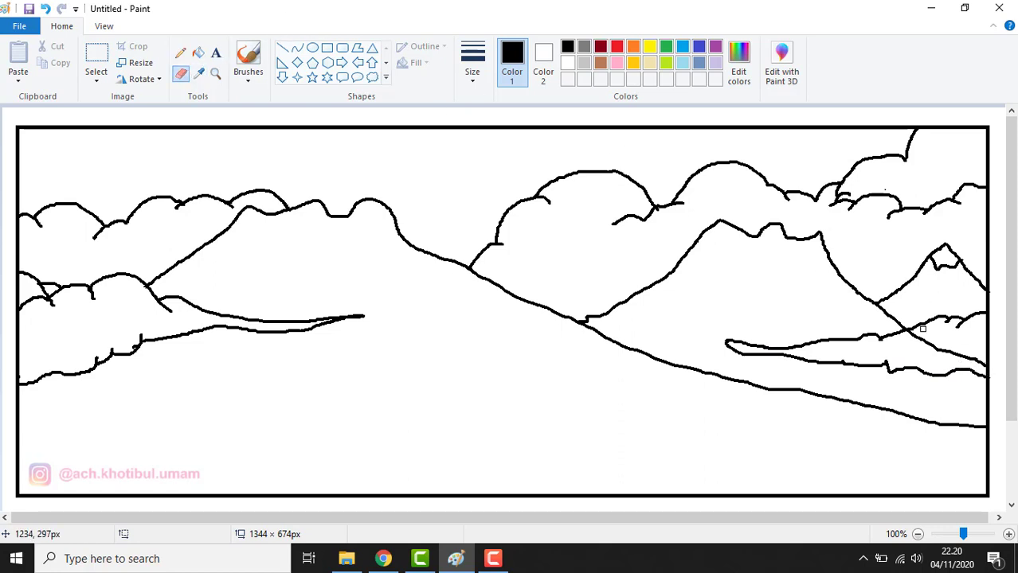
{"action": "left_click_drag", "start_coordinate": [917, 337], "coordinate": [943, 349]}
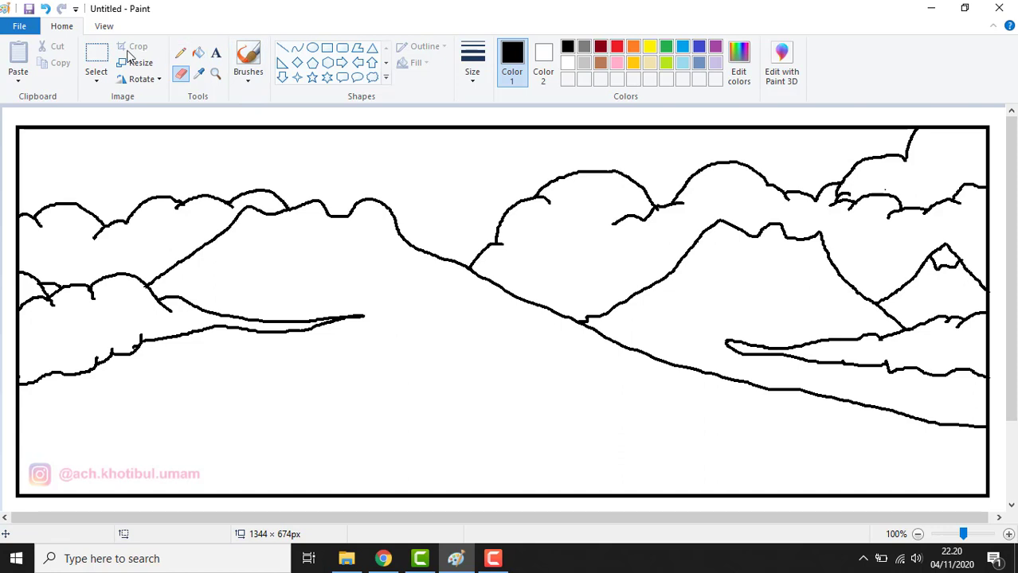
- Draw jagged bush outlines in both lower corners of the frame with the Pencil
{"action": "left_click", "coordinate": [180, 53]}
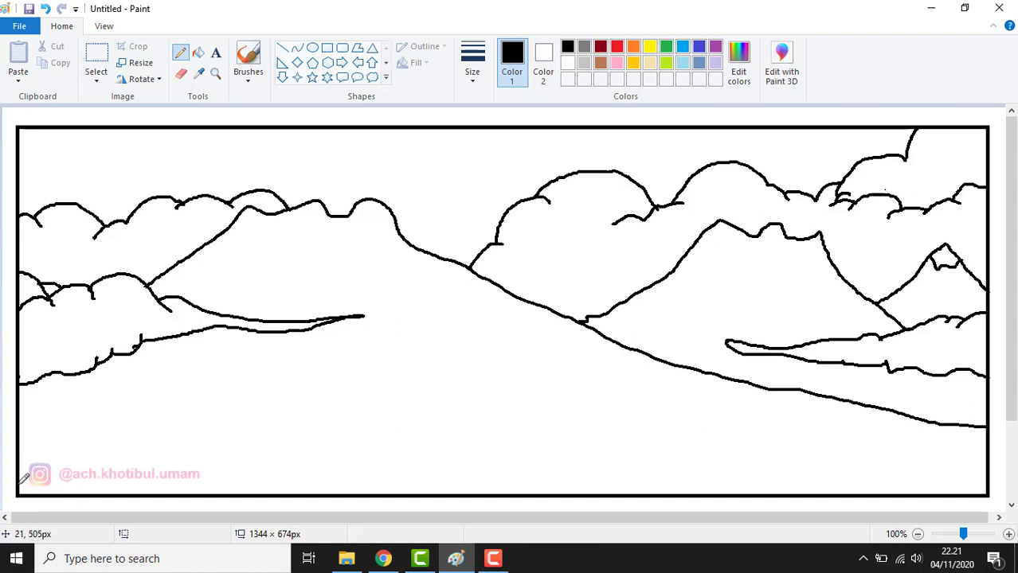
{"action": "mouse_move", "coordinate": [34, 480]}
{"action": "left_mouse_down"}
{"action": "mouse_move", "coordinate": [75, 477]}
{"action": "mouse_move", "coordinate": [107, 459]}
{"action": "mouse_move", "coordinate": [125, 426]}
{"action": "mouse_move", "coordinate": [191, 473]}
{"action": "mouse_move", "coordinate": [266, 493]}
{"action": "left_mouse_up"}
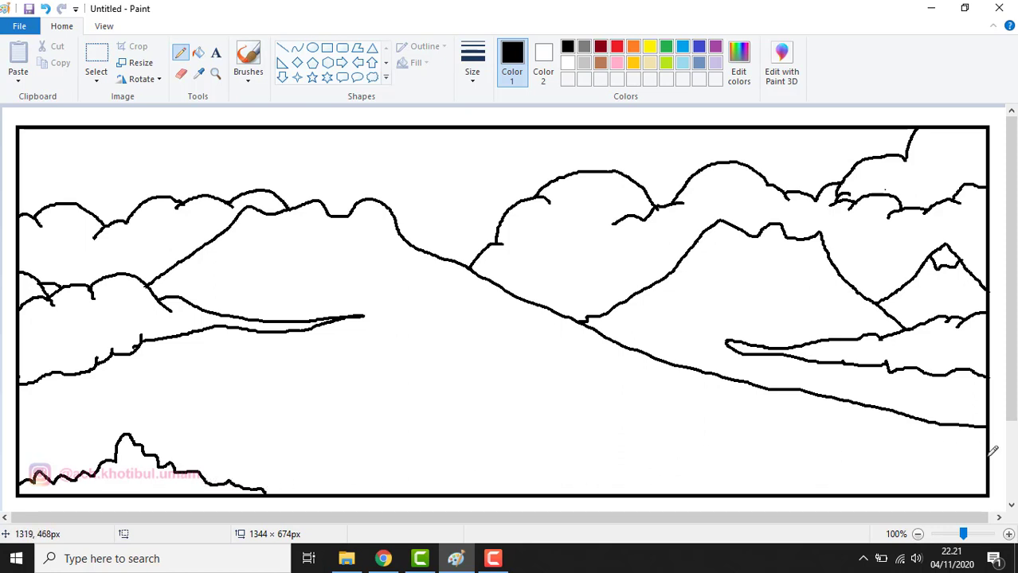
{"action": "mouse_move", "coordinate": [982, 456]}
{"action": "left_mouse_down"}
{"action": "mouse_move", "coordinate": [914, 452]}
{"action": "mouse_move", "coordinate": [783, 477]}
{"action": "mouse_move", "coordinate": [655, 481]}
{"action": "left_mouse_up"}
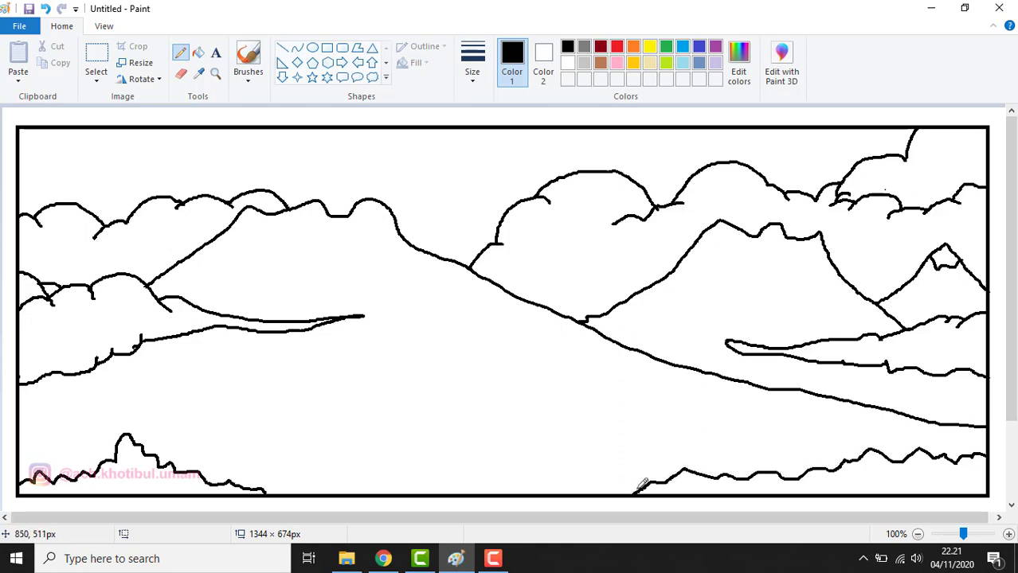
- Outline a central pointed bush and further treelines between and behind the corner bushes
{"action": "mouse_move", "coordinate": [316, 436]}
{"action": "left_mouse_down"}
{"action": "mouse_move", "coordinate": [338, 433]}
{"action": "mouse_move", "coordinate": [355, 460]}
{"action": "mouse_move", "coordinate": [401, 490]}
{"action": "left_mouse_up"}
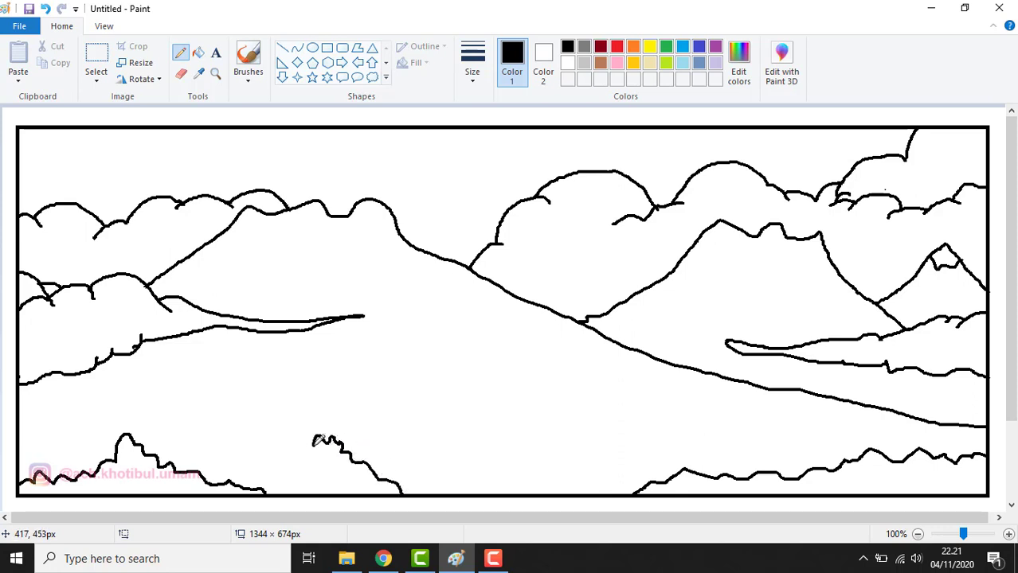
{"action": "mouse_move", "coordinate": [316, 438]}
{"action": "left_mouse_down"}
{"action": "mouse_move", "coordinate": [293, 463]}
{"action": "mouse_move", "coordinate": [223, 471]}
{"action": "left_mouse_up"}
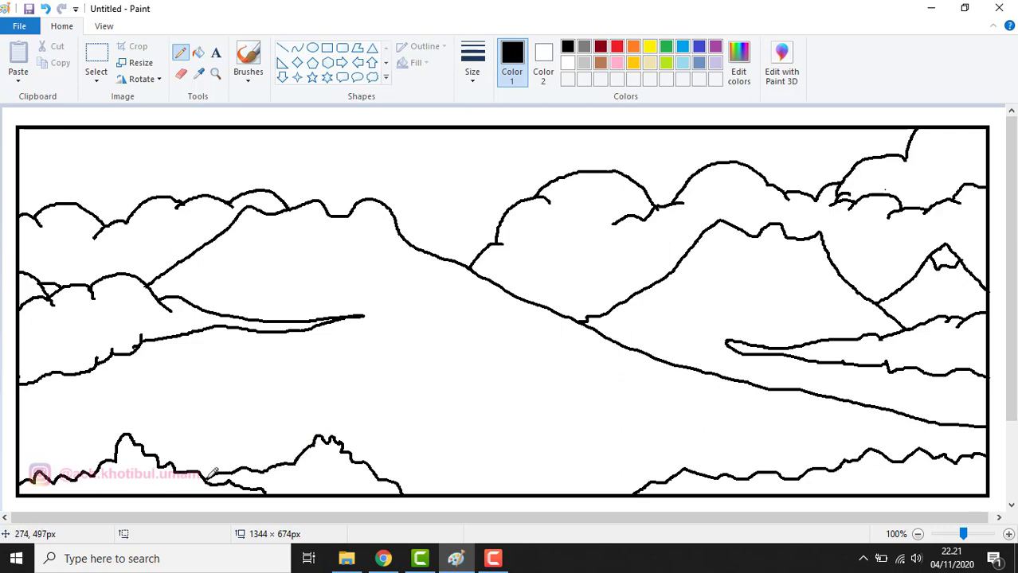
{"action": "mouse_move", "coordinate": [371, 473]}
{"action": "left_mouse_down"}
{"action": "mouse_move", "coordinate": [433, 462]}
{"action": "mouse_move", "coordinate": [532, 478]}
{"action": "mouse_move", "coordinate": [667, 471]}
{"action": "left_mouse_up"}
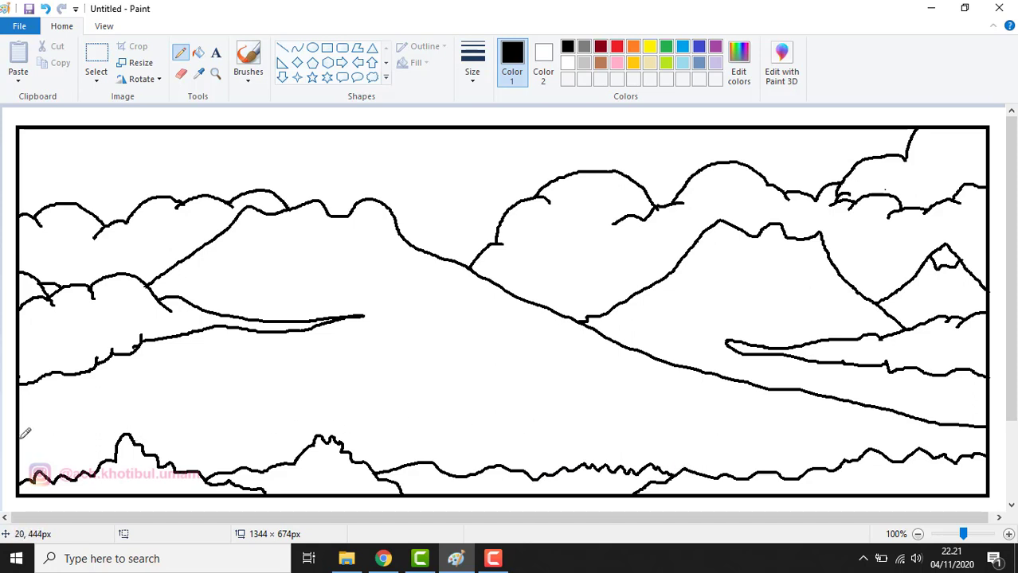
{"action": "mouse_move", "coordinate": [21, 438]}
{"action": "left_mouse_down"}
{"action": "mouse_move", "coordinate": [91, 448]}
{"action": "mouse_move", "coordinate": [111, 440]}
{"action": "left_mouse_up"}
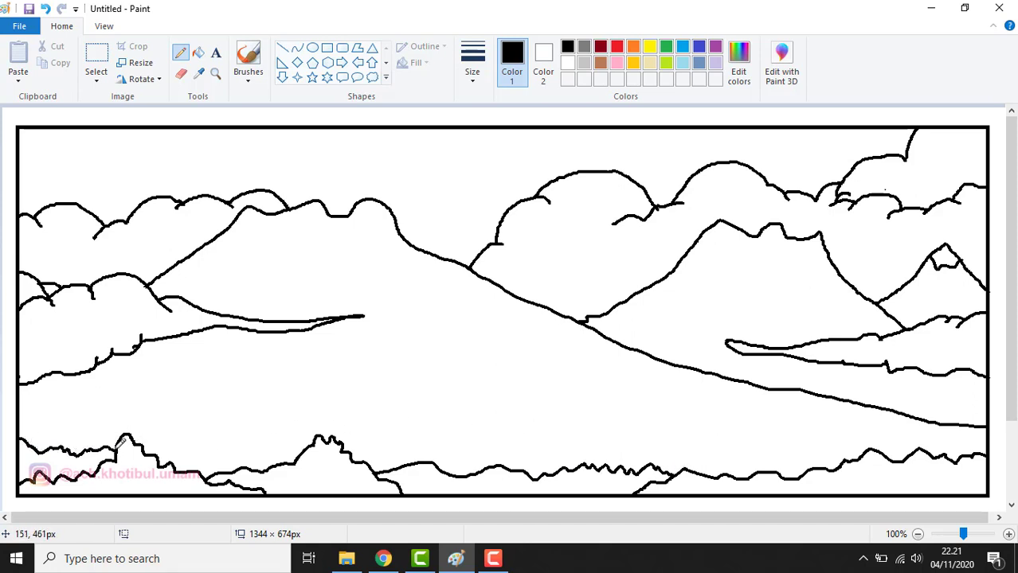
{"action": "mouse_move", "coordinate": [865, 452]}
{"action": "left_mouse_down"}
{"action": "mouse_move", "coordinate": [754, 439]}
{"action": "mouse_move", "coordinate": [647, 453]}
{"action": "mouse_move", "coordinate": [588, 440]}
{"action": "mouse_move", "coordinate": [466, 468]}
{"action": "left_mouse_up"}
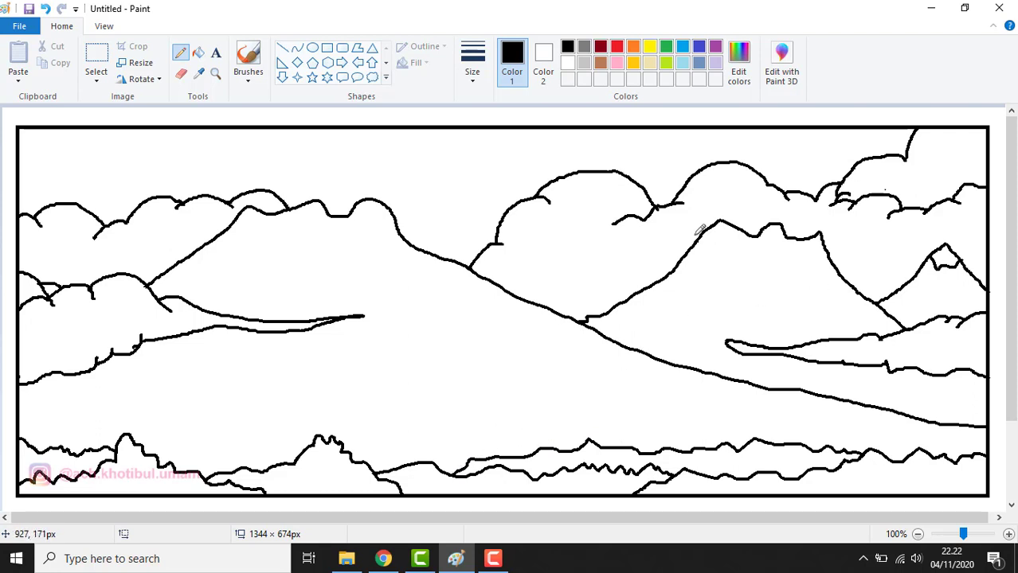
- Fill the open sky above the mountains and clouds with light turquoise
{"action": "left_click", "coordinate": [199, 53]}
{"action": "left_click", "coordinate": [683, 63]}
{"action": "left_click", "coordinate": [518, 152]}
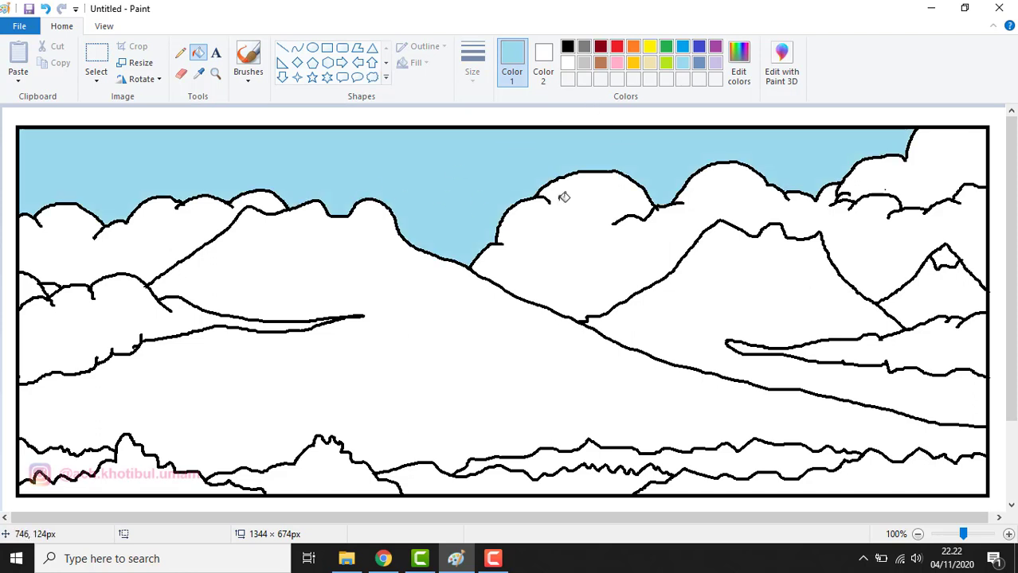
- Fill the foreground bushes in both lower corners of the frame with lime green
{"action": "left_click", "coordinate": [666, 63]}
{"action": "left_click", "coordinate": [142, 471]}
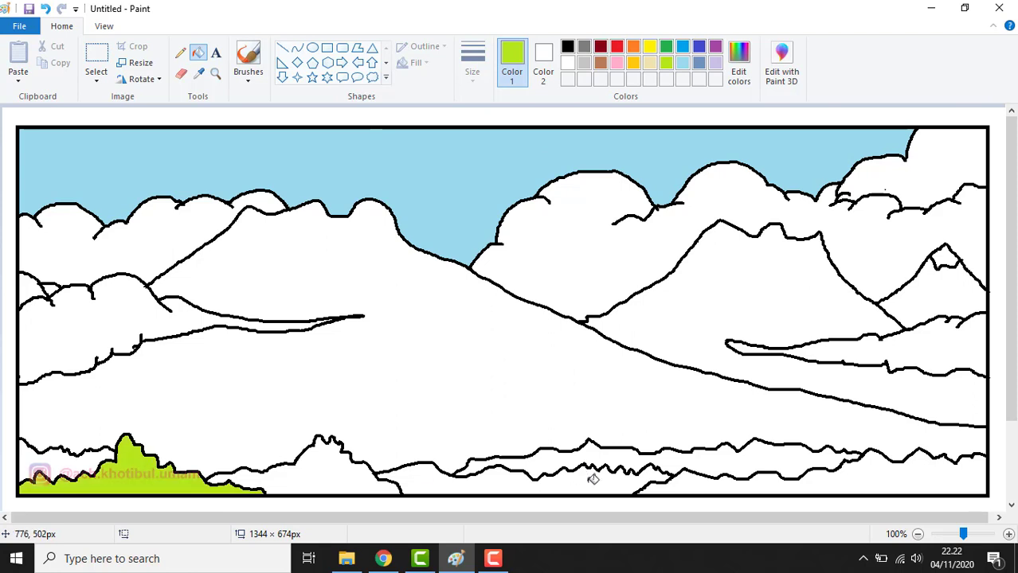
{"action": "left_click", "coordinate": [698, 483]}
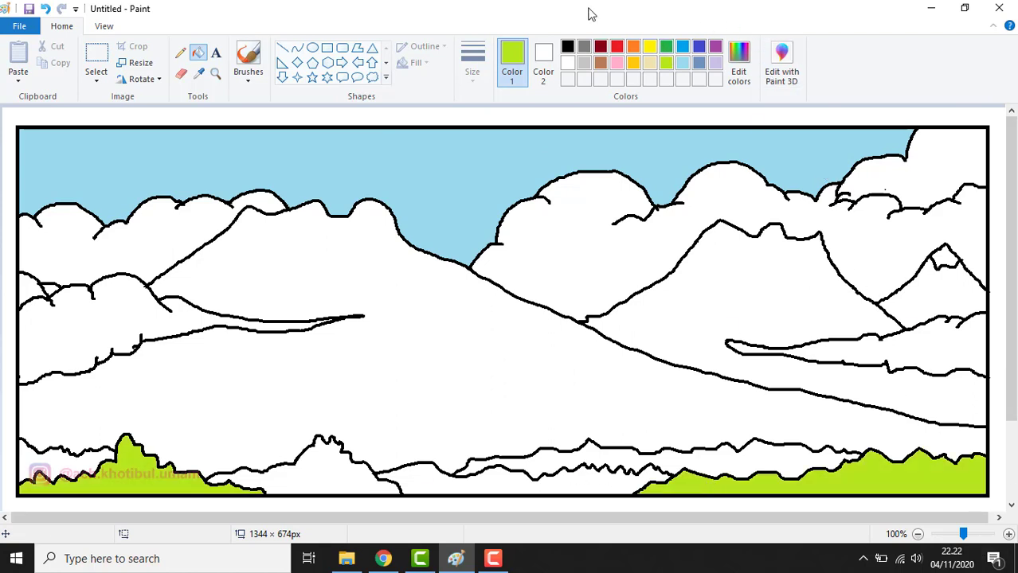
- Fill the treelines between the corner bushes and the one behind the left corner bush with green
{"action": "left_click", "coordinate": [668, 49]}
{"action": "left_click", "coordinate": [610, 471]}
{"action": "left_click", "coordinate": [634, 455]}
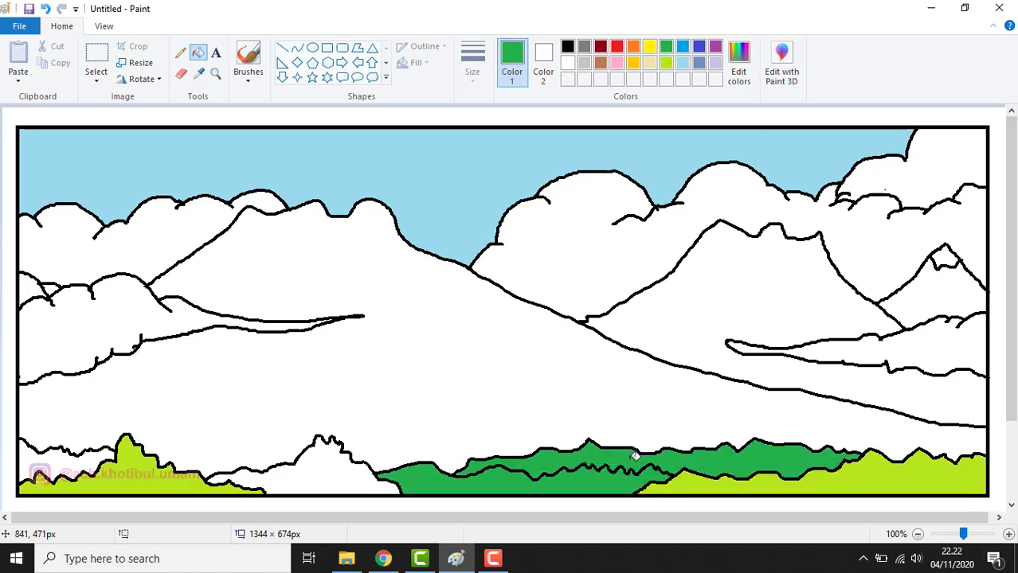
{"action": "left_click", "coordinate": [58, 435]}
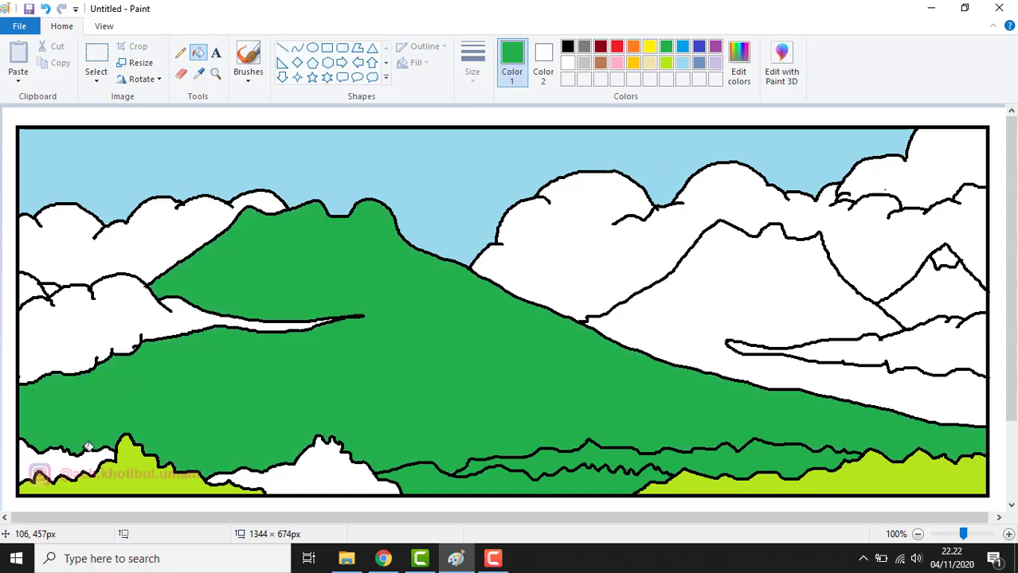
{"action": "key", "text": "ctrl+z"}
{"action": "left_click", "coordinate": [86, 462]}
- Mix a darker shade of the green and fill the rear treeline and the central pointed bush with it
{"action": "left_click", "coordinate": [739, 75]}
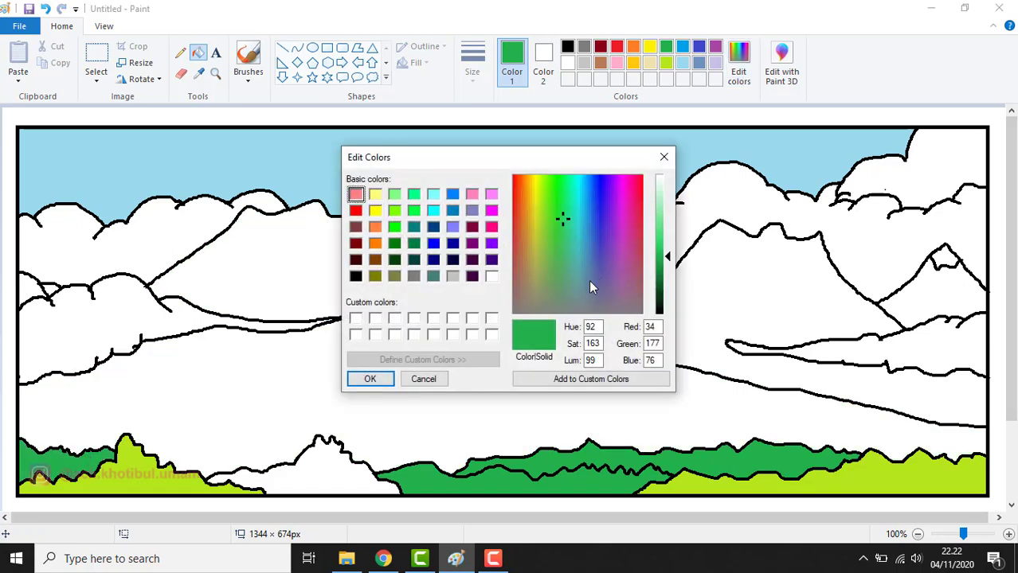
{"action": "left_click", "coordinate": [661, 274]}
{"action": "left_click", "coordinate": [383, 378]}
{"action": "left_click", "coordinate": [451, 370]}
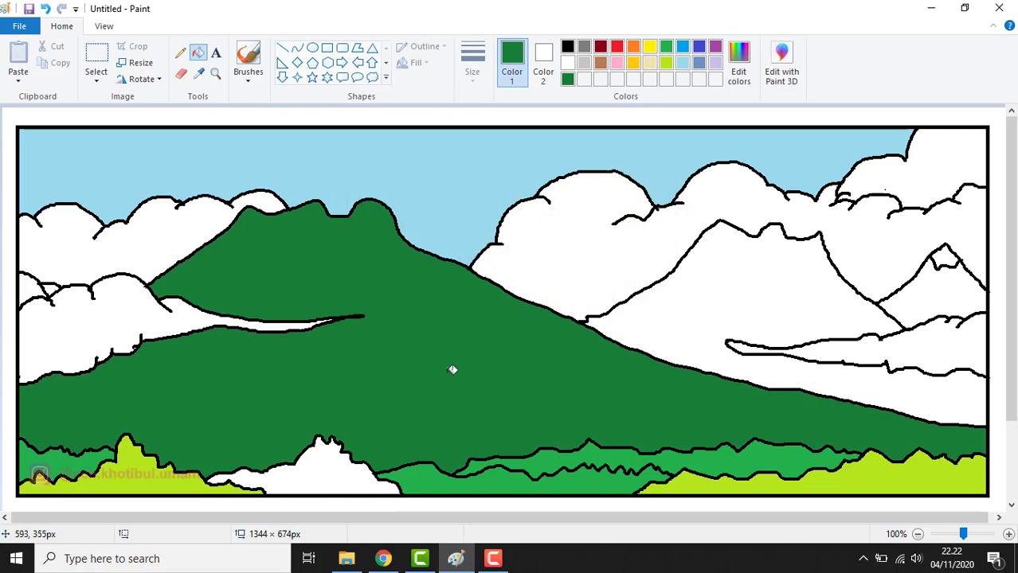
{"action": "key", "text": "ctrl+z"}
{"action": "left_click", "coordinate": [558, 459]}
{"action": "left_click", "coordinate": [352, 481]}
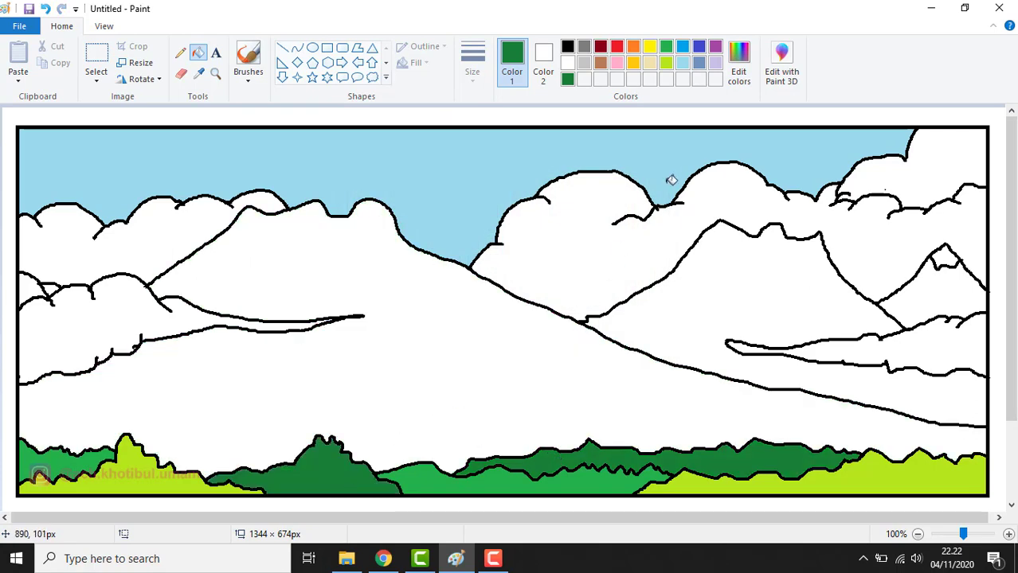
- Fill the large mountain with blue-gray and the mountain to its right with a darker shade, RGB 66, 99, 145
{"action": "left_click", "coordinate": [698, 63]}
{"action": "left_click", "coordinate": [423, 293]}
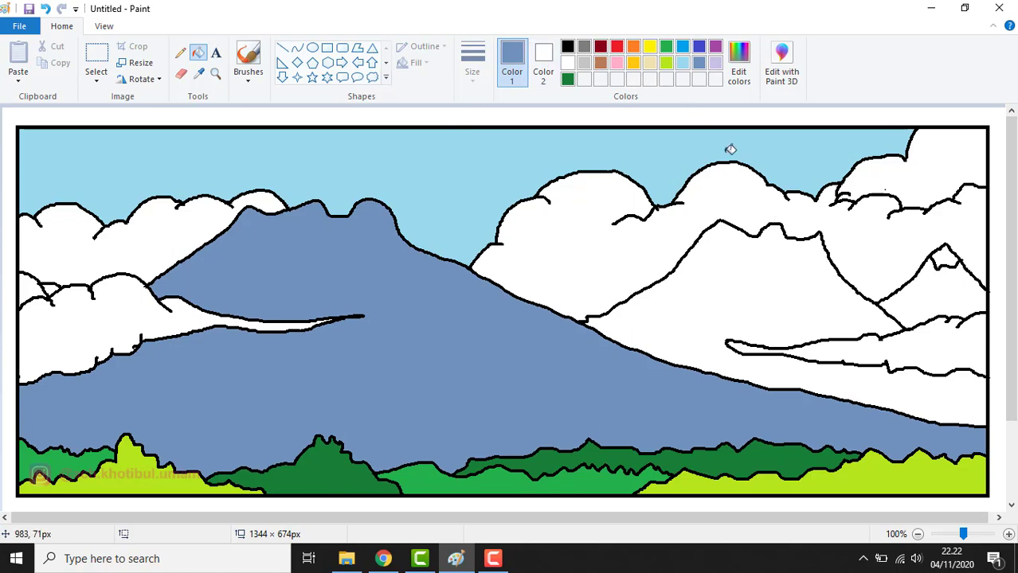
{"action": "left_click", "coordinate": [739, 64]}
{"action": "left_click", "coordinate": [659, 255]}
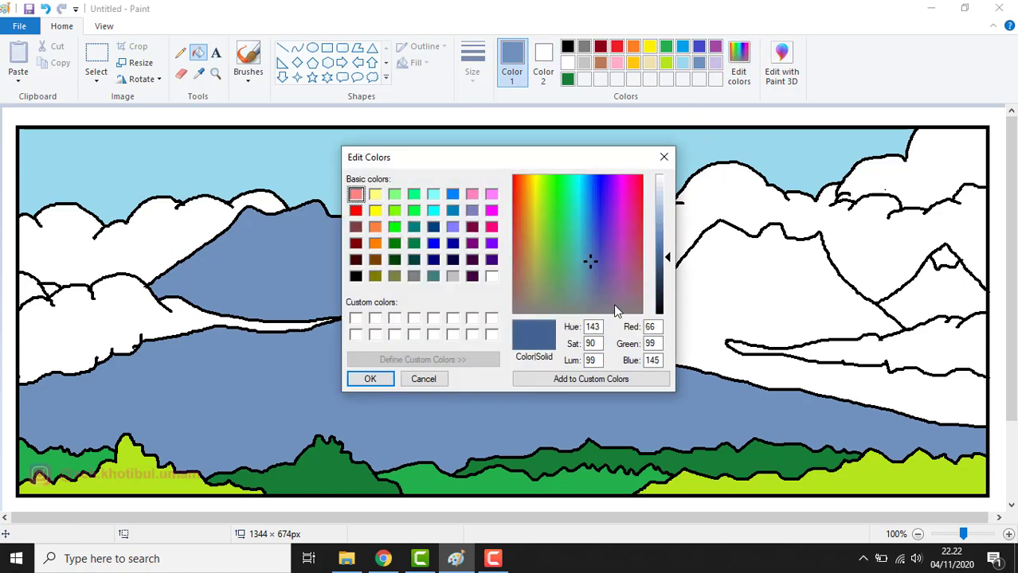
{"action": "left_click", "coordinate": [369, 379]}
{"action": "left_click", "coordinate": [761, 270]}
- Fill the small far-right mountain with an even darker navy shade and its peak cap with the previous dark blue
{"action": "left_click", "coordinate": [739, 63]}
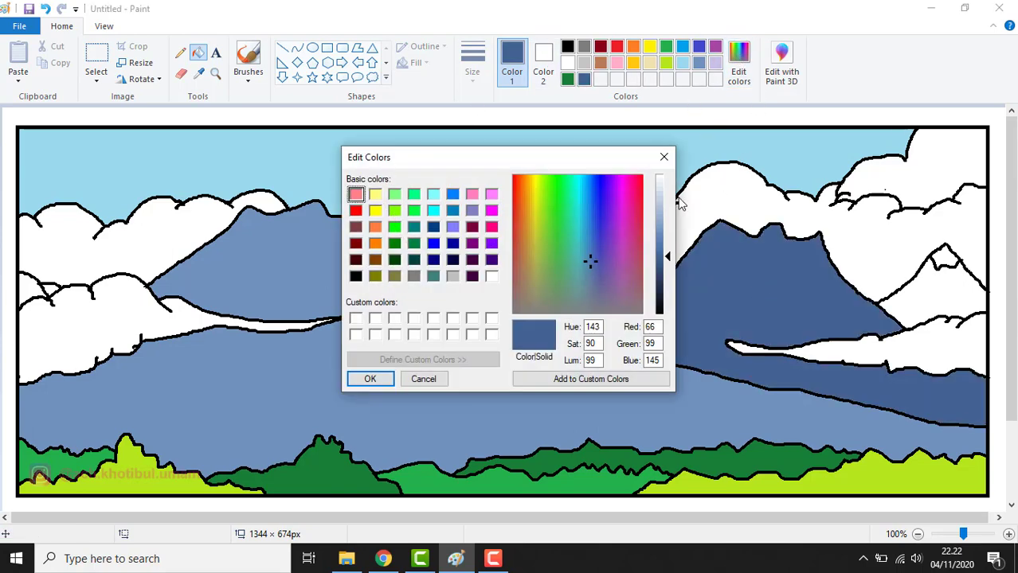
{"action": "mouse_move", "coordinate": [666, 287]}
{"action": "left_mouse_down"}
{"action": "mouse_move", "coordinate": [666, 298]}
{"action": "mouse_move", "coordinate": [666, 280]}
{"action": "left_mouse_up"}
{"action": "left_click", "coordinate": [383, 379]}
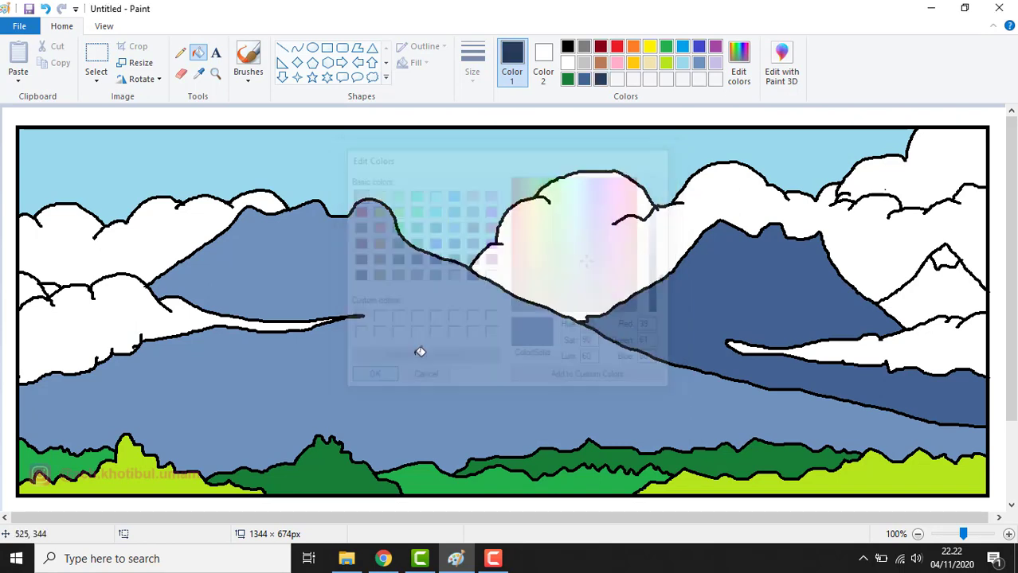
{"action": "left_click", "coordinate": [932, 288]}
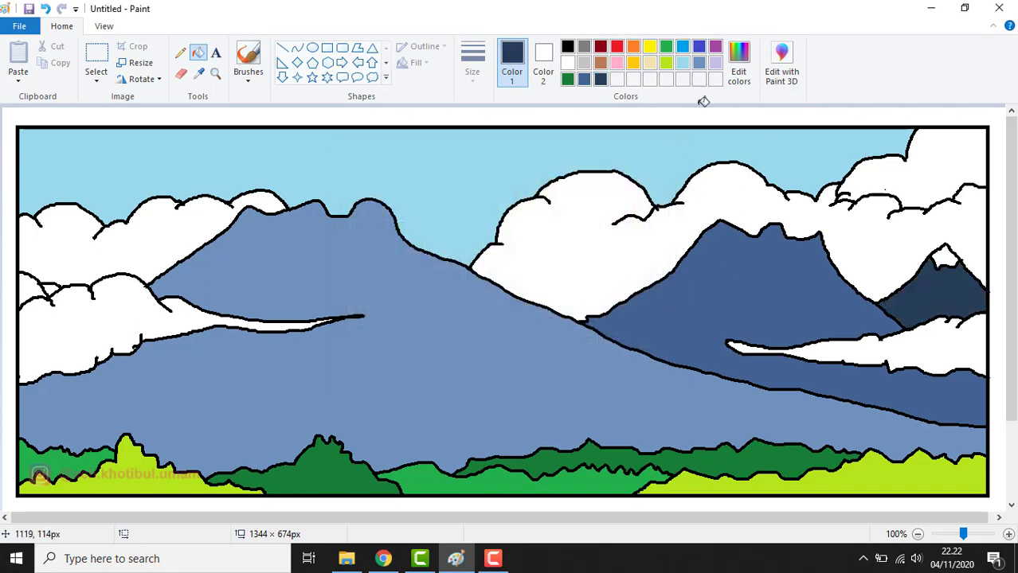
{"action": "left_click", "coordinate": [584, 79]}
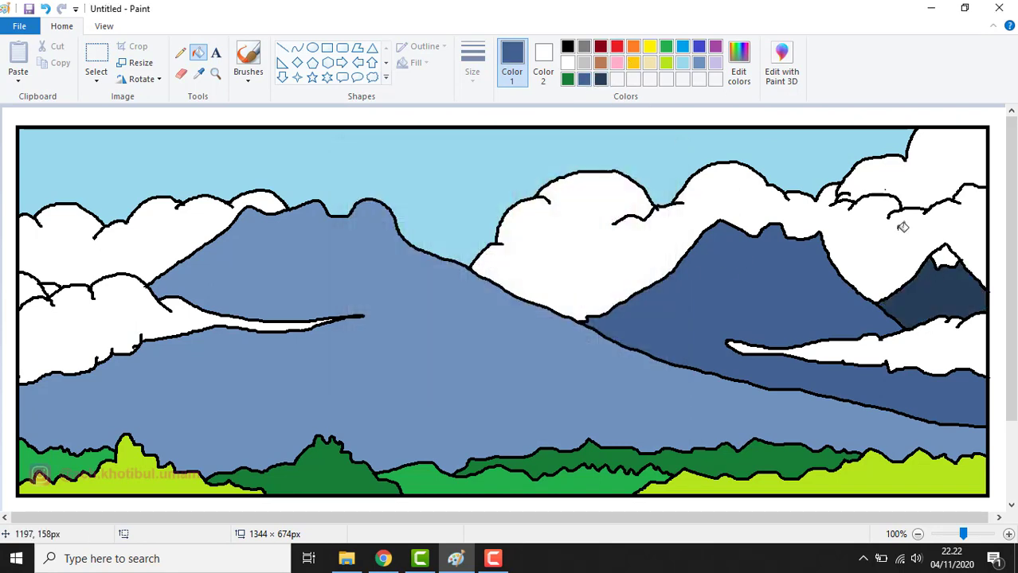
- Mix a deeper light turquoise, RGB 95, 197, 222, and fill the large clouds behind the right mountains with it
{"action": "left_click", "coordinate": [682, 62]}
{"action": "left_click", "coordinate": [738, 63]}
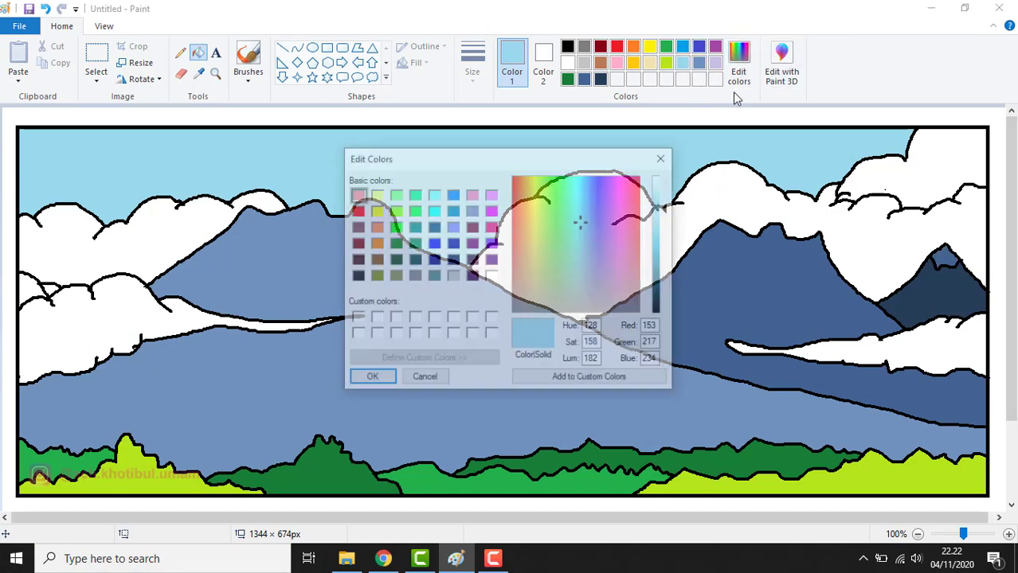
{"action": "left_click", "coordinate": [660, 228]}
{"action": "left_click", "coordinate": [390, 379]}
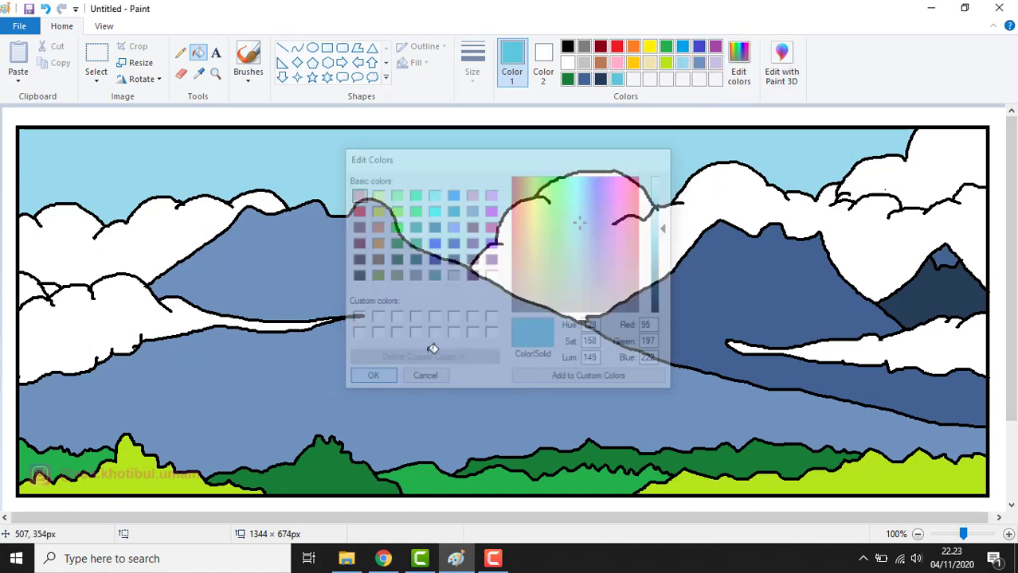
{"action": "left_click", "coordinate": [656, 233]}
- Mix turquoise RGB 54, 182, 214 and fill the upper-right cloud and the low clouds at both sides with it
{"action": "left_click", "coordinate": [736, 60]}
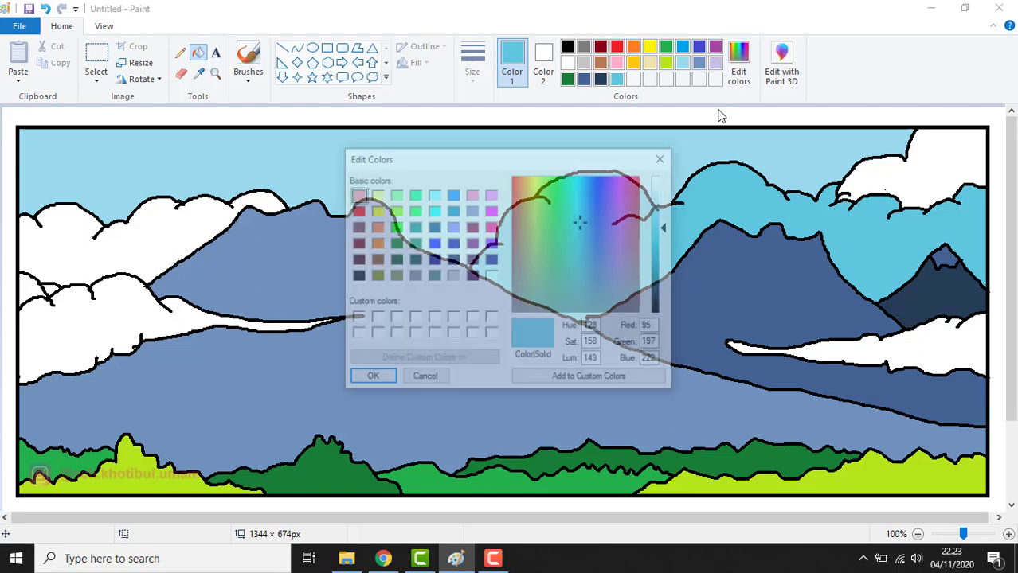
{"action": "left_click", "coordinate": [659, 242]}
{"action": "left_click", "coordinate": [370, 379]}
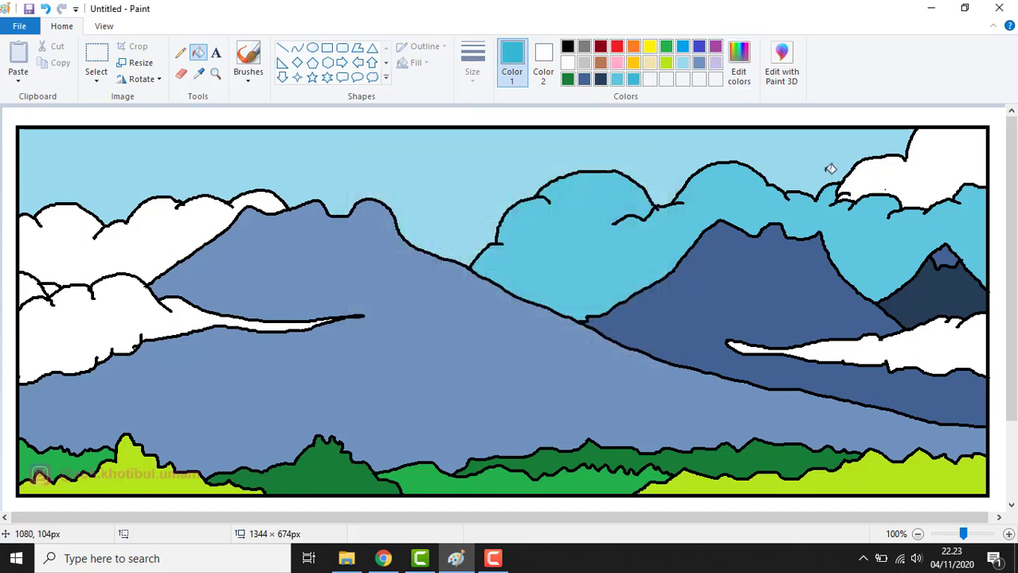
{"action": "left_click", "coordinate": [907, 172]}
{"action": "left_click", "coordinate": [908, 352]}
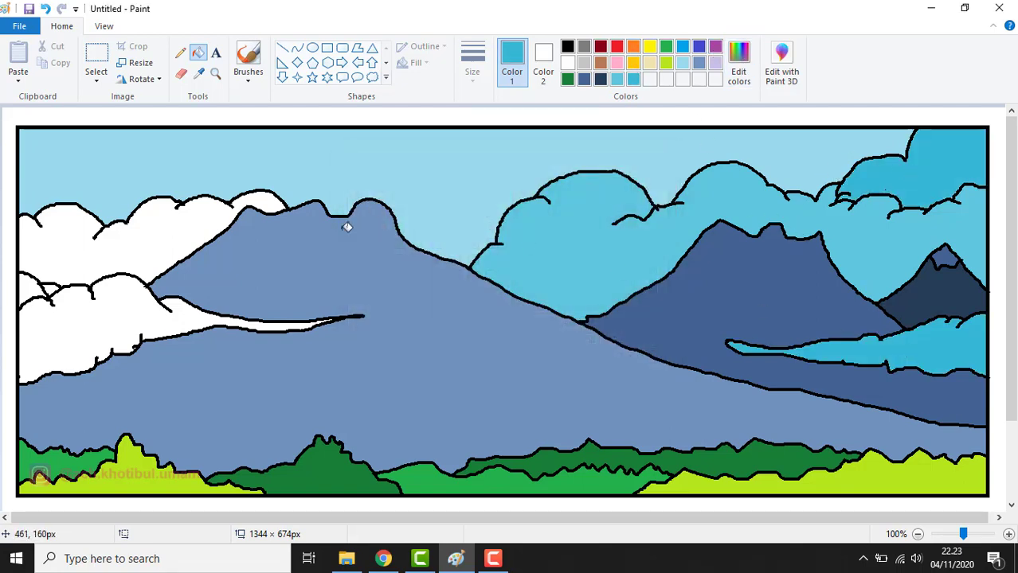
{"action": "left_click", "coordinate": [80, 293]}
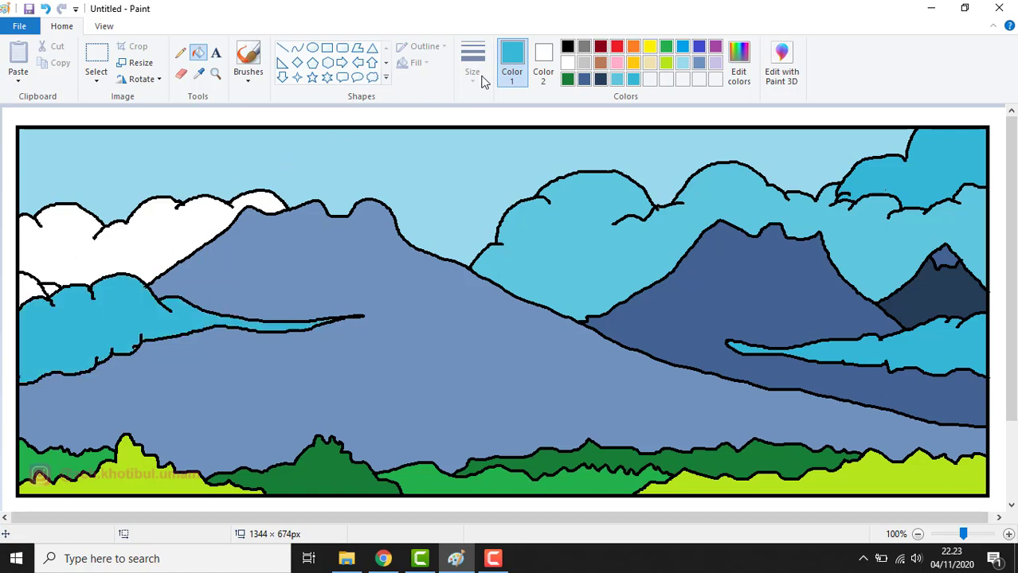
- Fill the cloud bank behind the large mountain with a dark teal and the small cloud patch at the left edge with light turquoise
{"action": "left_click", "coordinate": [738, 51]}
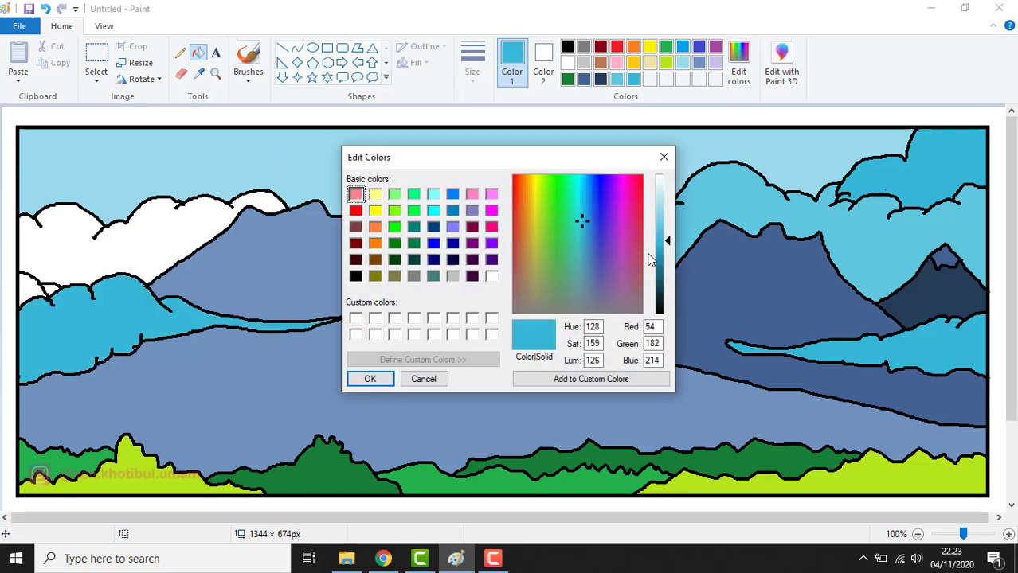
{"action": "left_click_drag", "start_coordinate": [661, 260], "coordinate": [661, 280]}
{"action": "left_click", "coordinate": [358, 379]}
{"action": "left_click", "coordinate": [83, 262]}
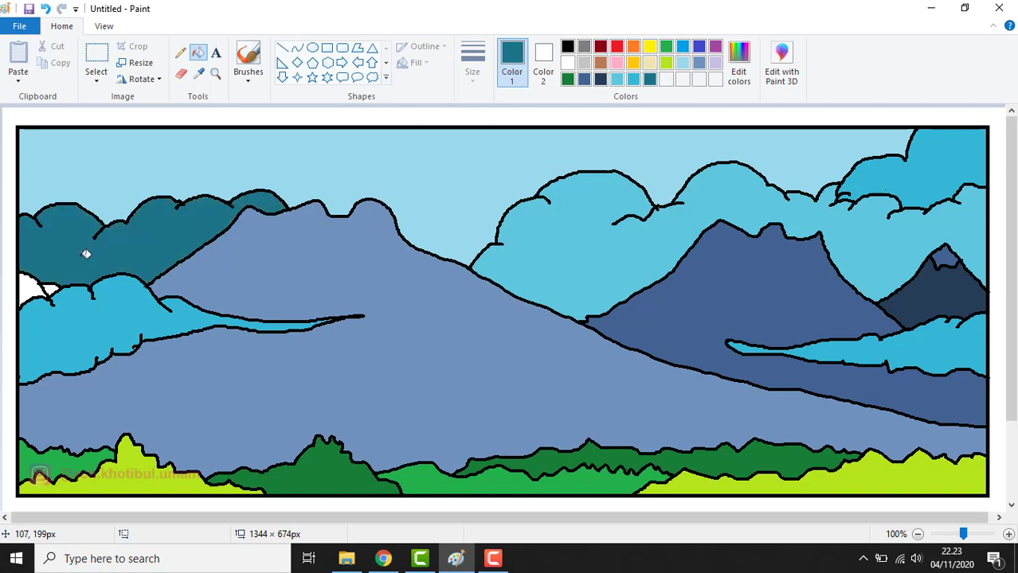
{"action": "left_click", "coordinate": [681, 62]}
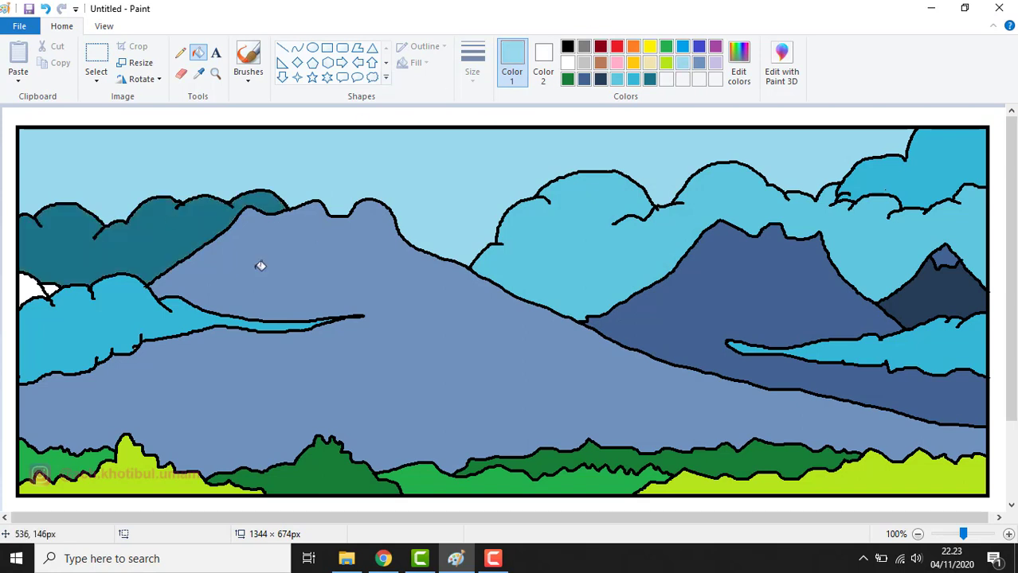
{"action": "left_click", "coordinate": [36, 286]}
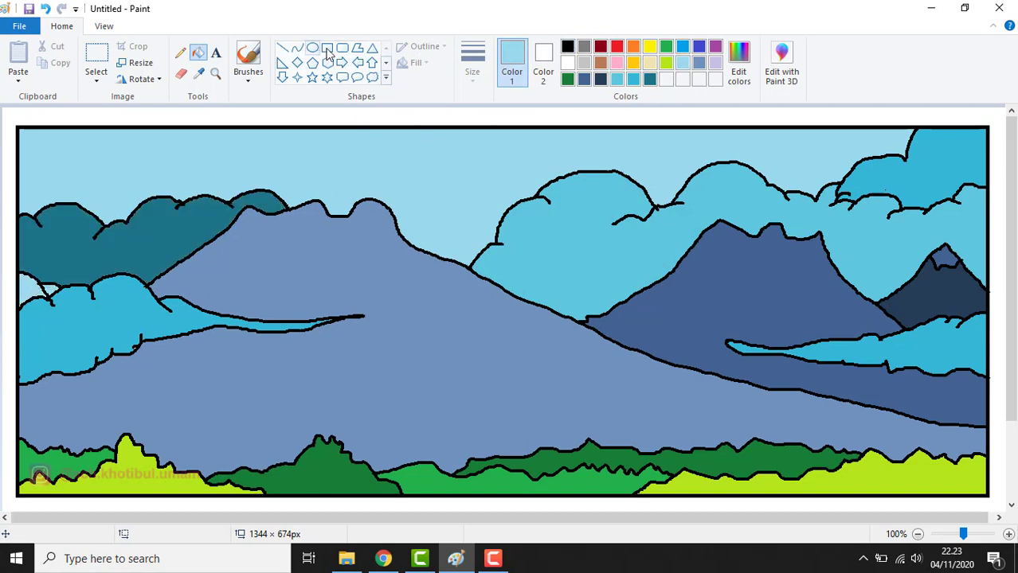
- Draw a wavy black Pencil line across the large mountain just below its summit
{"action": "left_click", "coordinate": [180, 53]}
{"action": "left_click", "coordinate": [567, 47]}
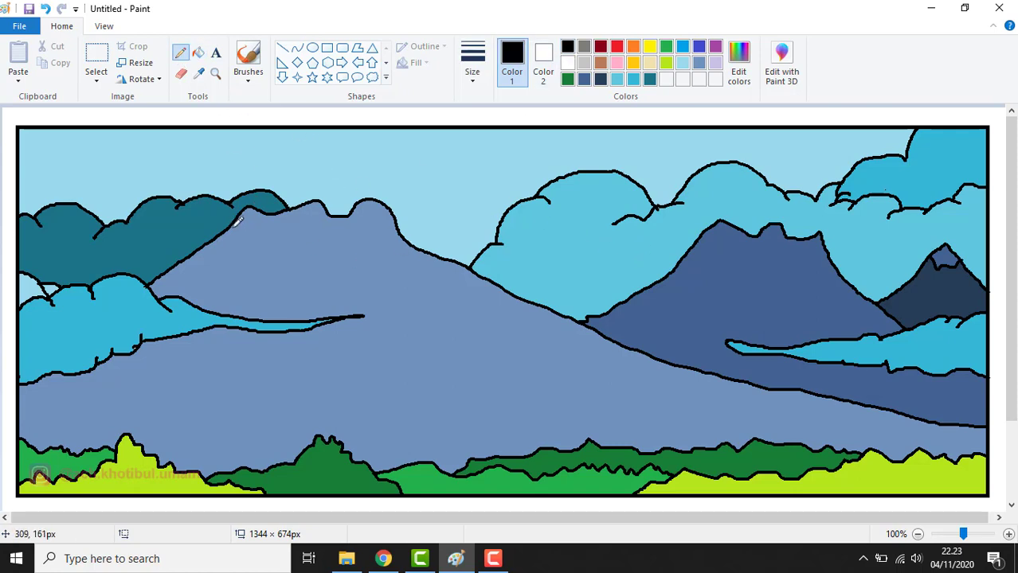
{"action": "mouse_move", "coordinate": [236, 222]}
{"action": "left_mouse_down"}
{"action": "mouse_move", "coordinate": [282, 228]}
{"action": "mouse_move", "coordinate": [317, 240]}
{"action": "mouse_move", "coordinate": [382, 225]}
{"action": "mouse_move", "coordinate": [462, 363]}
{"action": "left_mouse_up"}
{"action": "key", "text": "ctrl+z"}
{"action": "left_click_drag", "start_coordinate": [234, 221], "coordinate": [407, 235]}
- Fill the large mountain's summit area with the custom dark blue used on the right mountain
{"action": "left_click", "coordinate": [198, 52]}
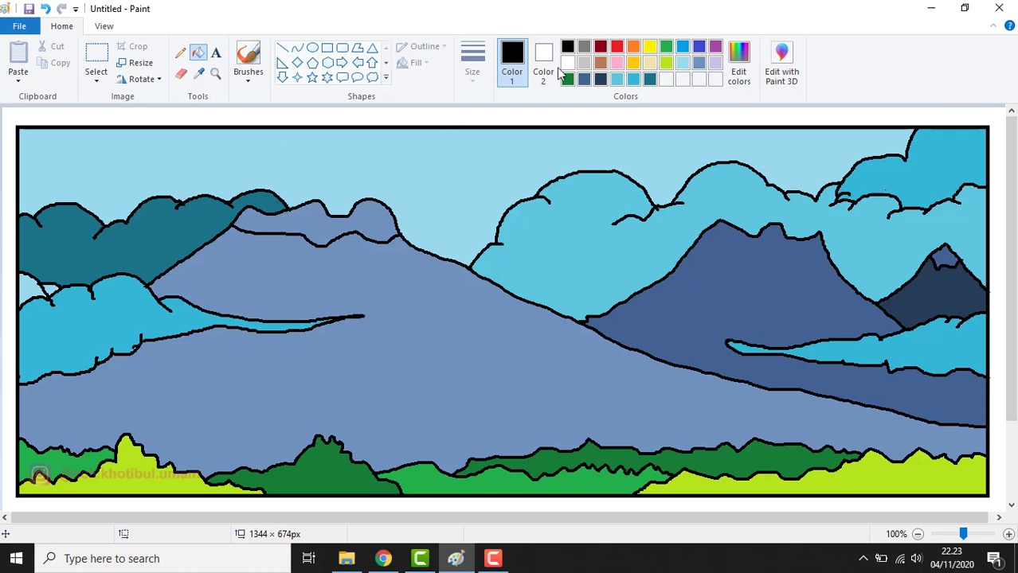
{"action": "left_click", "coordinate": [584, 79]}
{"action": "left_click", "coordinate": [312, 222]}
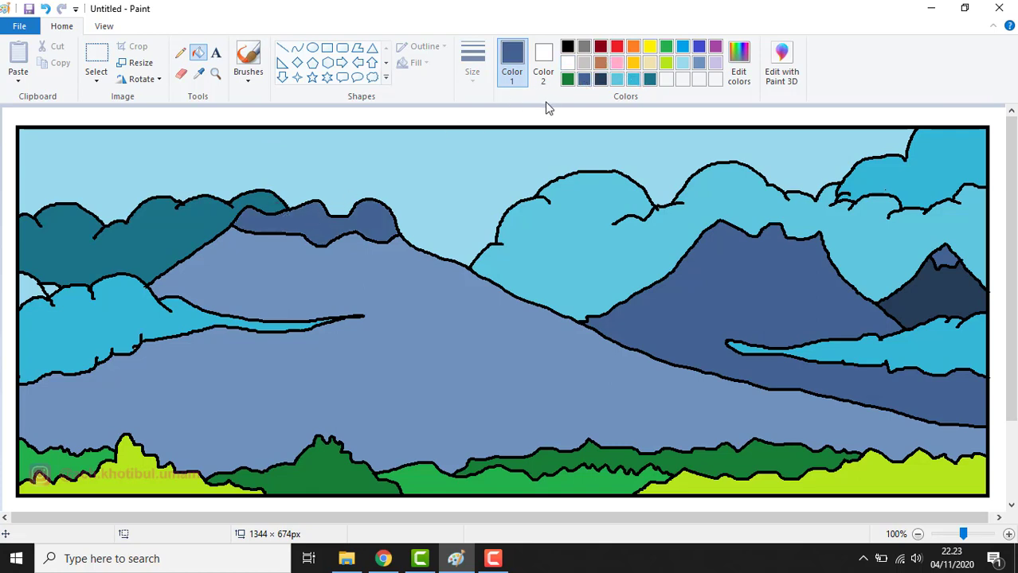
- Draw short black Pencil shading strokes along the cloud and mountain edges, plus five small birds in the open sky
{"action": "left_click", "coordinate": [180, 52]}
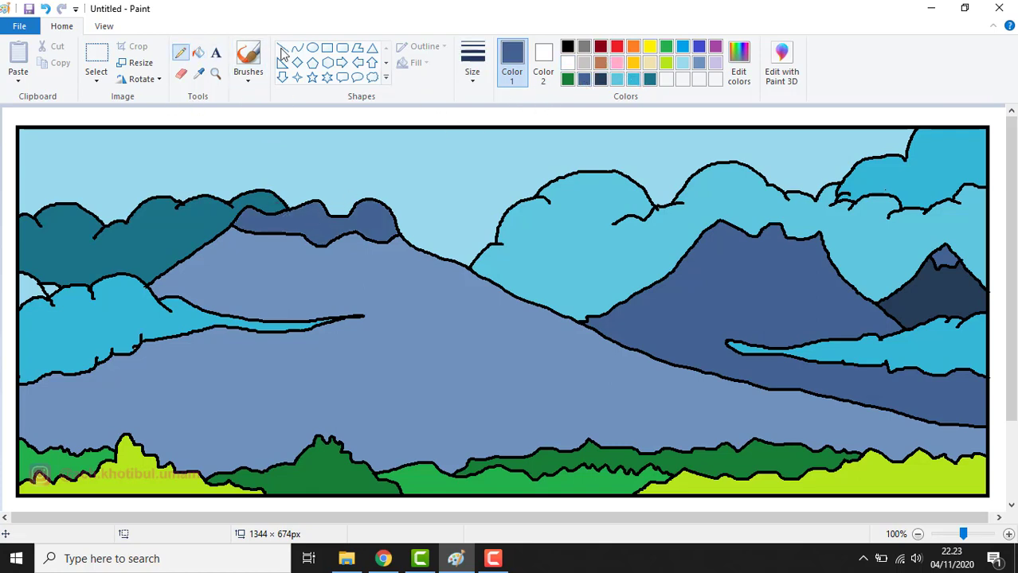
{"action": "left_click", "coordinate": [567, 47]}
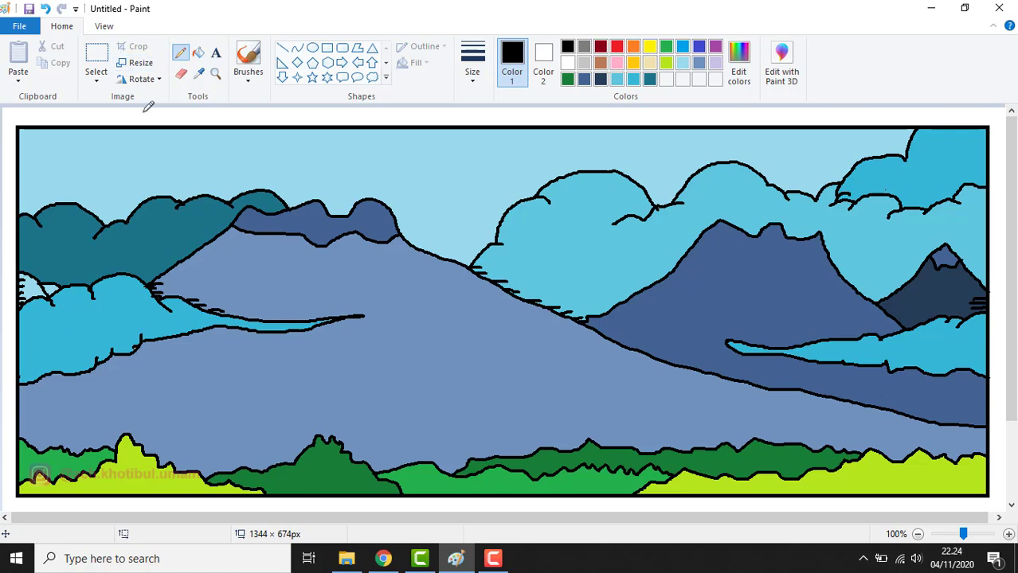
{"action": "left_click_drag", "start_coordinate": [393, 155], "coordinate": [455, 146]}
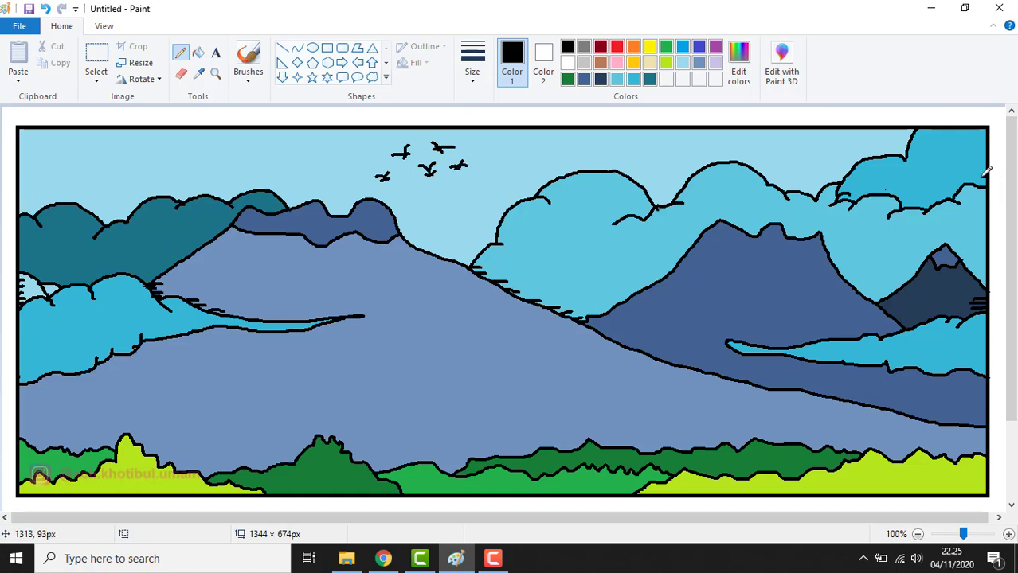
{"action": "left_click_drag", "start_coordinate": [982, 174], "coordinate": [981, 169]}
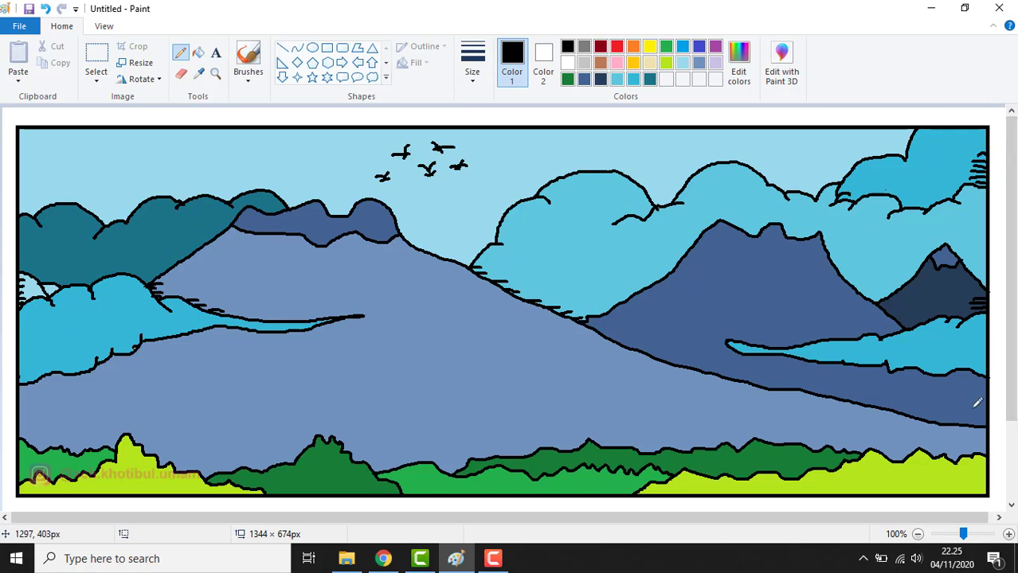
- Outline another treeline above the right corner bush in black and fill it with the custom dark green
{"action": "left_click_drag", "start_coordinate": [874, 440], "coordinate": [967, 432]}
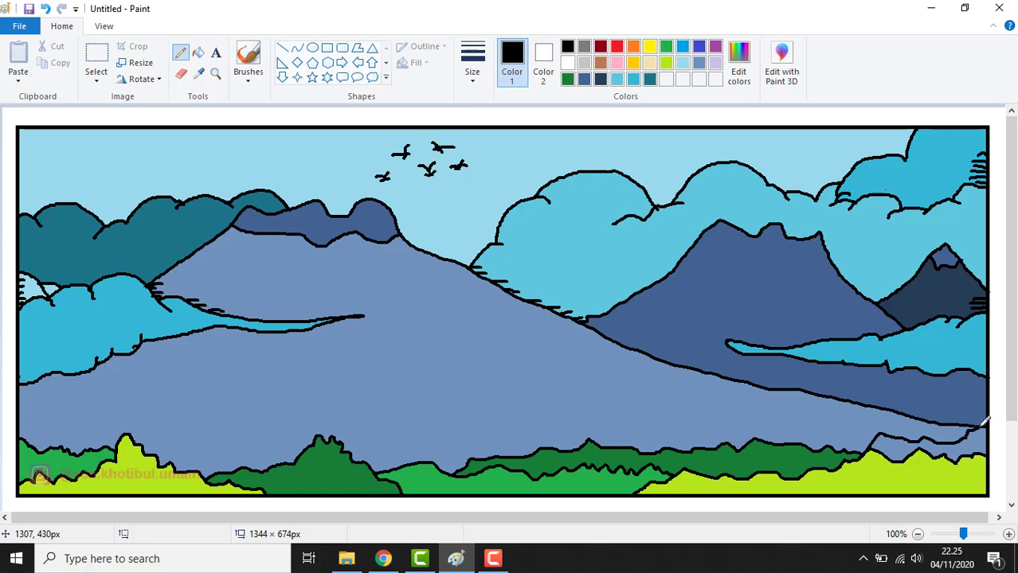
{"action": "left_click", "coordinate": [567, 80]}
{"action": "left_click", "coordinate": [666, 63]}
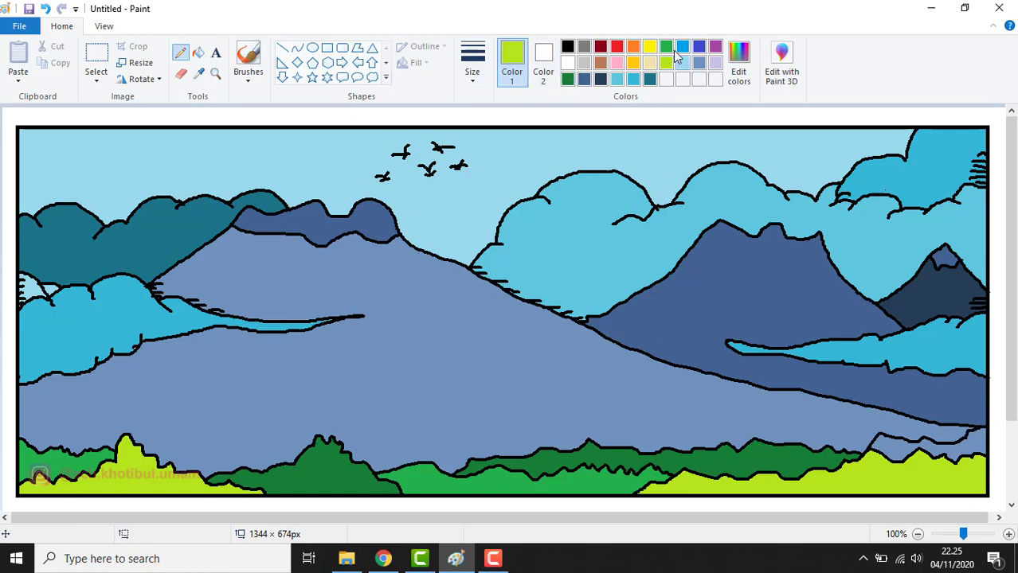
{"action": "left_click", "coordinate": [568, 79]}
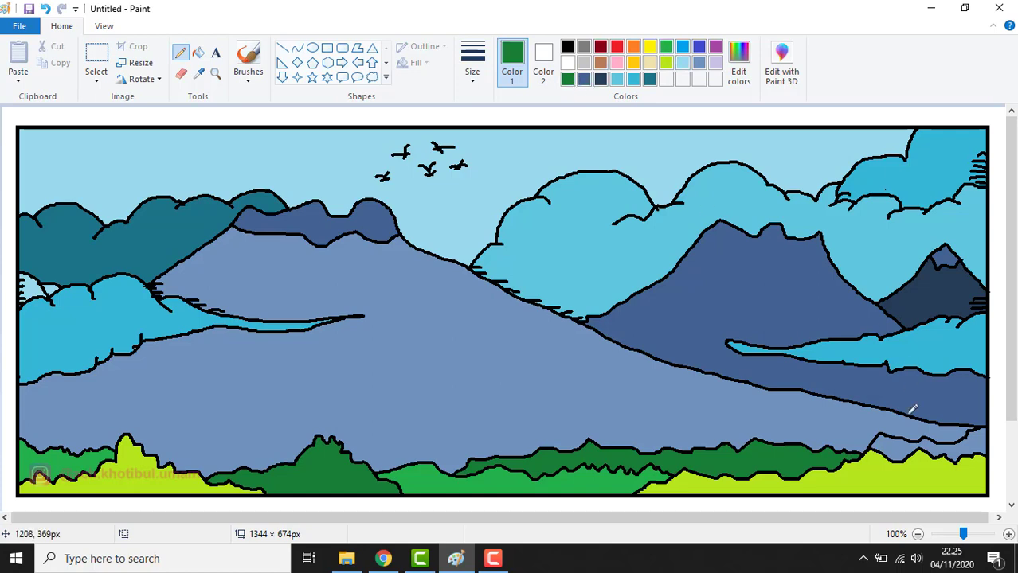
{"action": "left_click", "coordinate": [198, 52]}
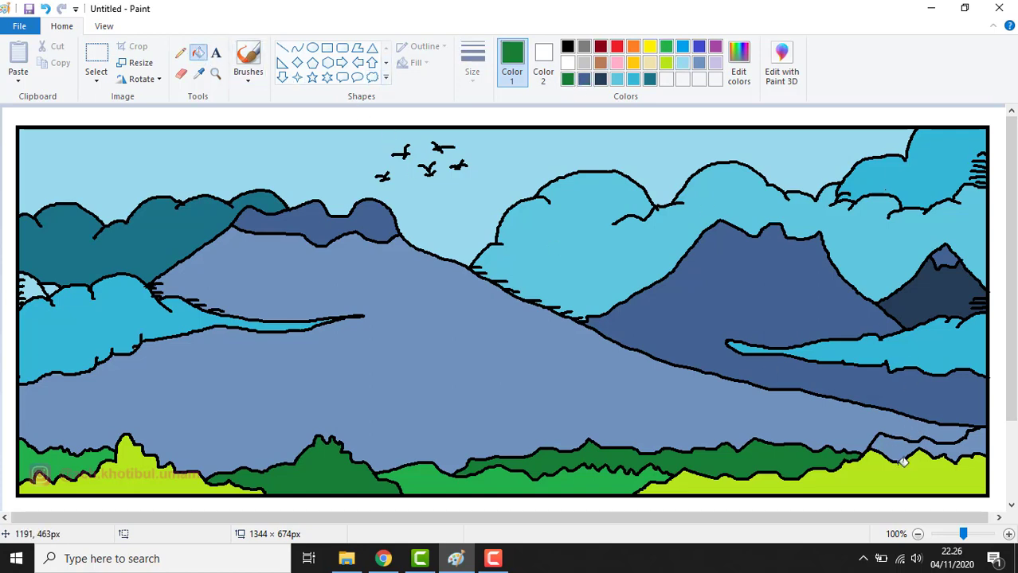
{"action": "left_click", "coordinate": [898, 446]}
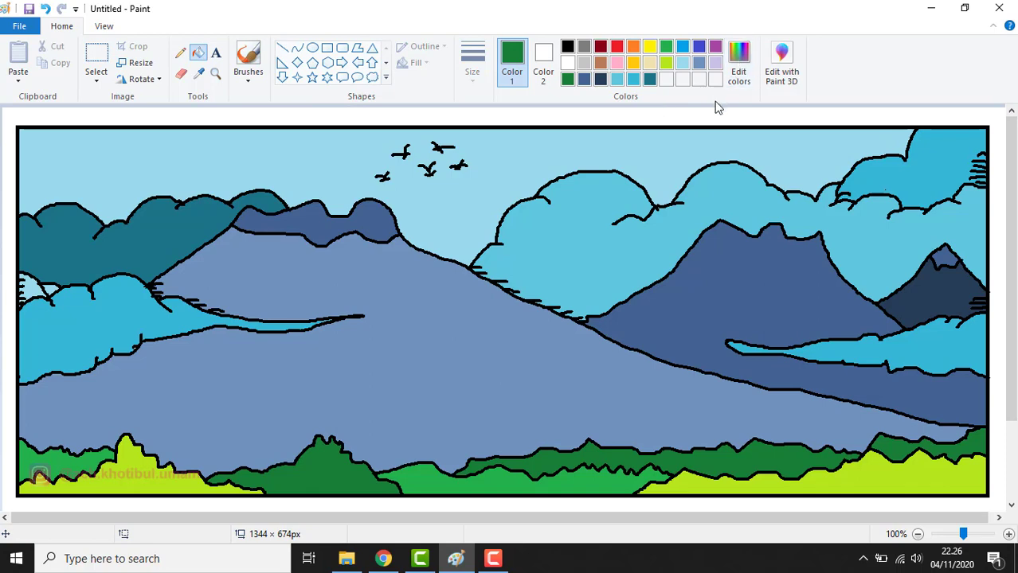